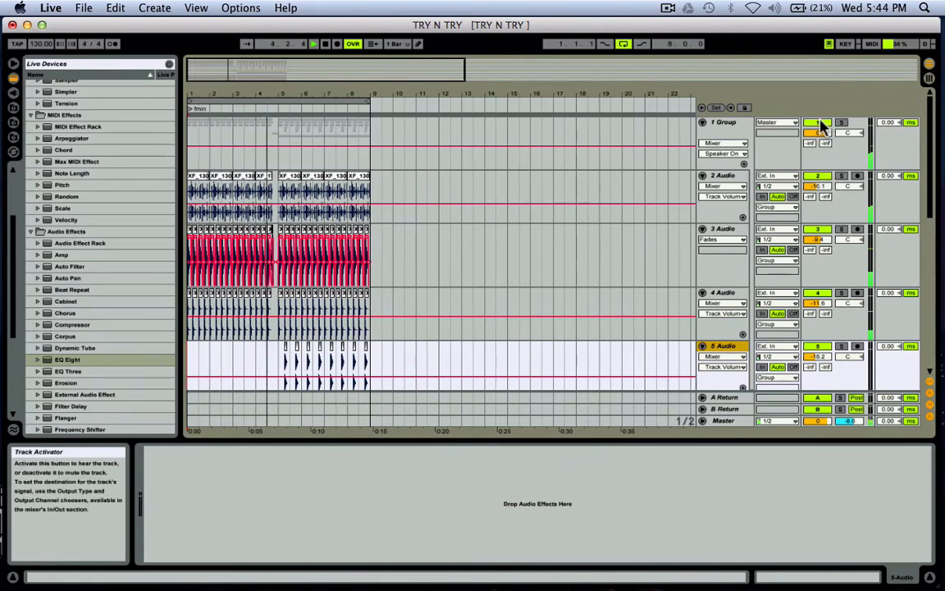
- Mute the 1 Group track, then select and solo the 12 Massive track
{"action": "left_click", "coordinate": [821, 123]}
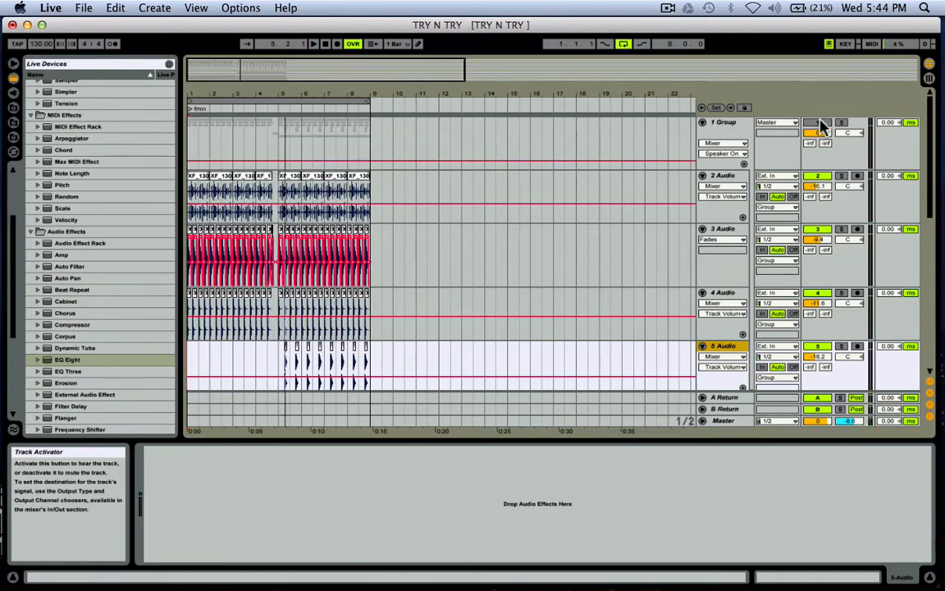
{"action": "scroll", "coordinate": [648, 215], "scroll_direction": "down", "scroll_amount": 5}
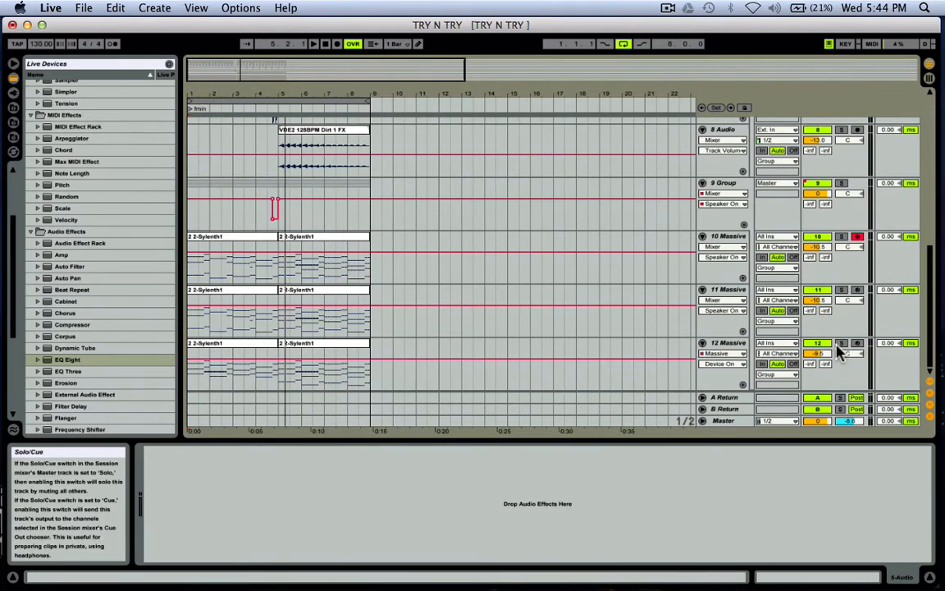
{"action": "left_click", "coordinate": [724, 343]}
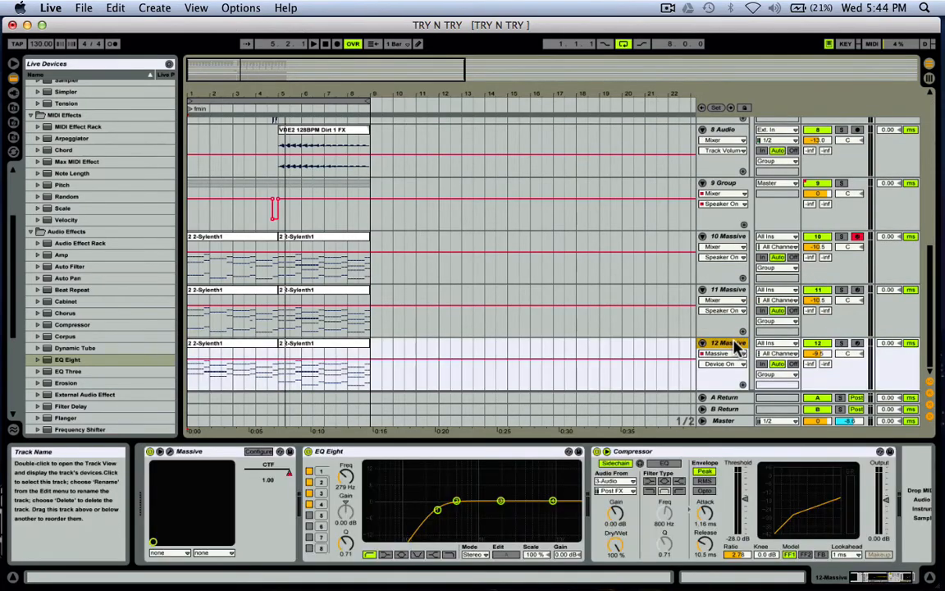
{"action": "left_click", "coordinate": [843, 344]}
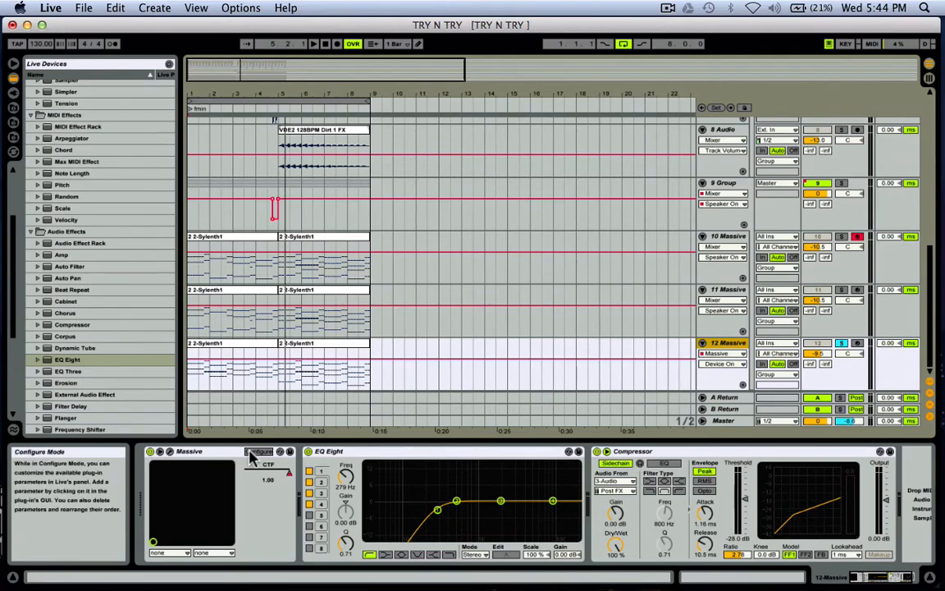
- Open the Massive plug-in window of the soloed track and move it down, clear of the arrangement
{"action": "left_click", "coordinate": [170, 454]}
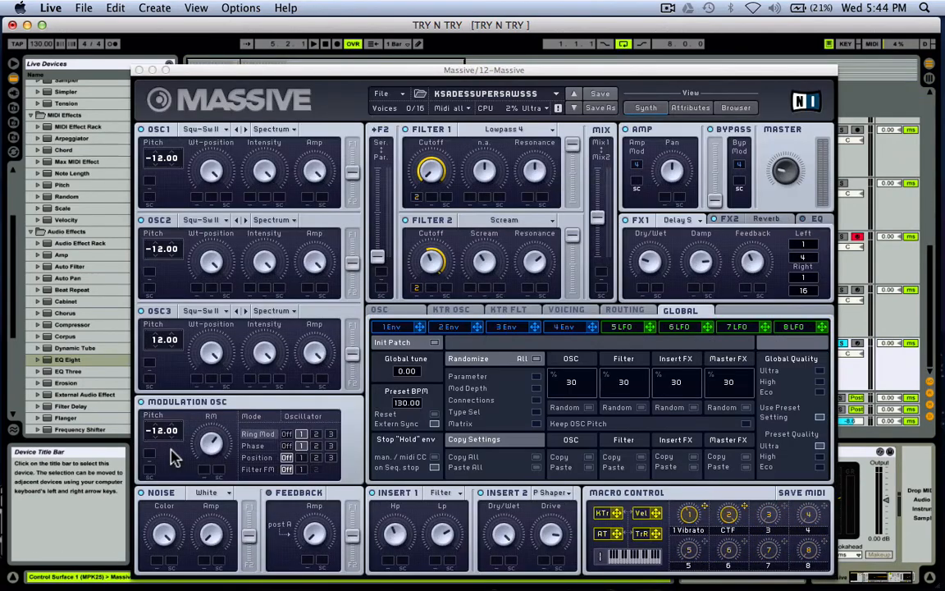
{"action": "left_click", "coordinate": [535, 196]}
{"action": "mouse_move", "coordinate": [541, 70]}
{"action": "left_mouse_down"}
{"action": "mouse_move", "coordinate": [481, 42]}
{"action": "mouse_move", "coordinate": [526, 42]}
{"action": "mouse_move", "coordinate": [506, 52]}
{"action": "left_mouse_up"}
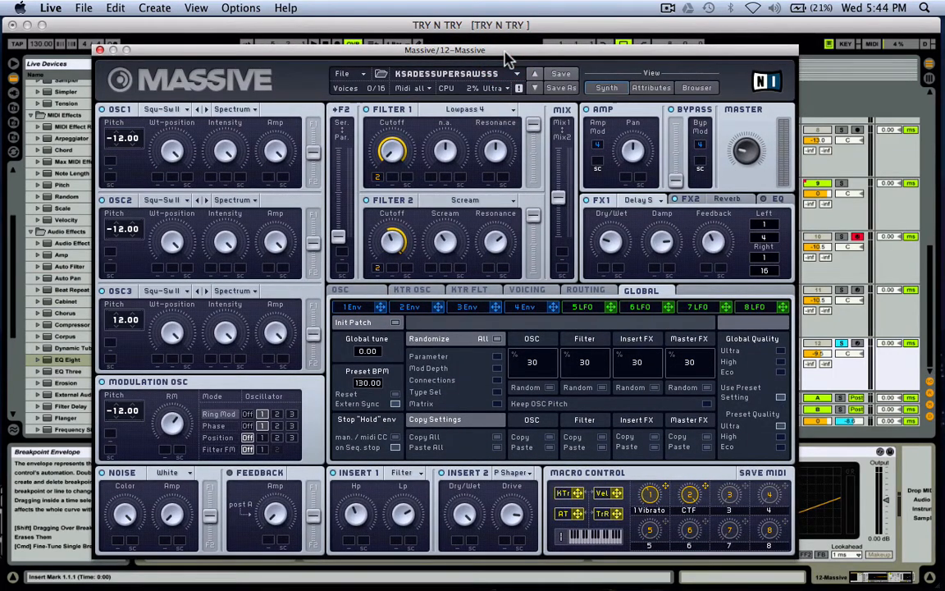
{"action": "left_click_drag", "start_coordinate": [489, 44], "coordinate": [575, 453]}
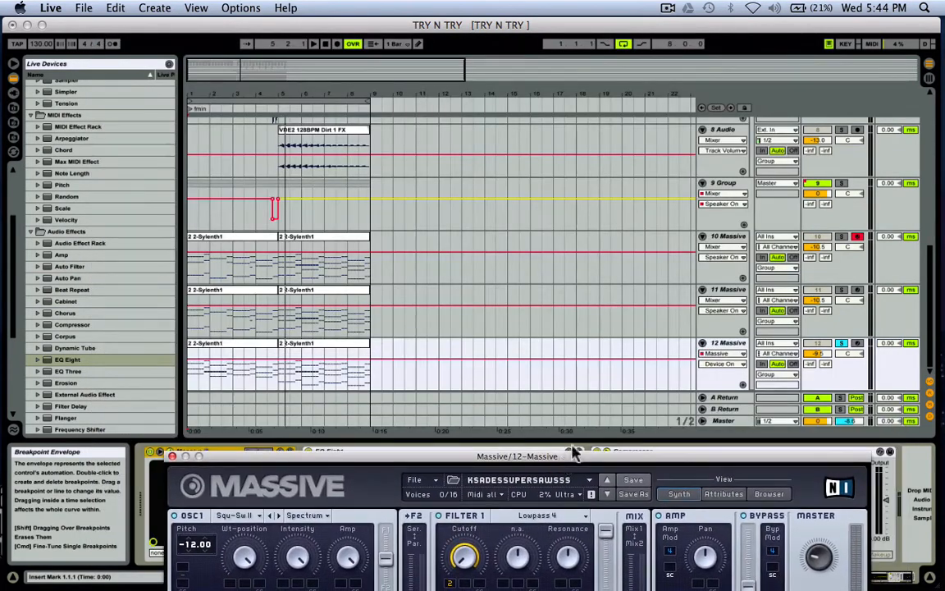
- Display the CTF automation on the 12 Massive track and play the soloed part to hear it
{"action": "left_click", "coordinate": [722, 364]}
{"action": "left_click", "coordinate": [726, 374]}
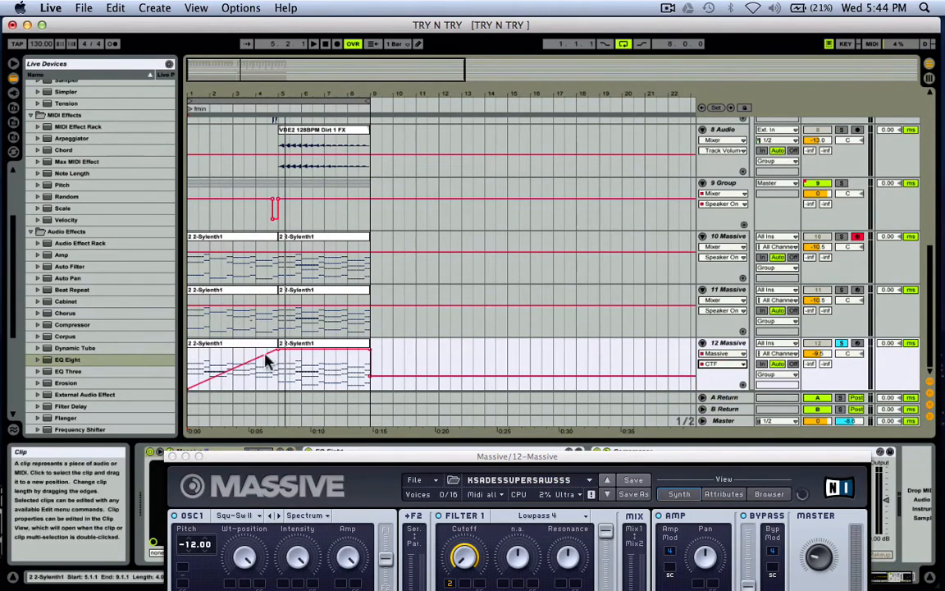
{"action": "left_click_drag", "start_coordinate": [188, 387], "coordinate": [189, 381]}
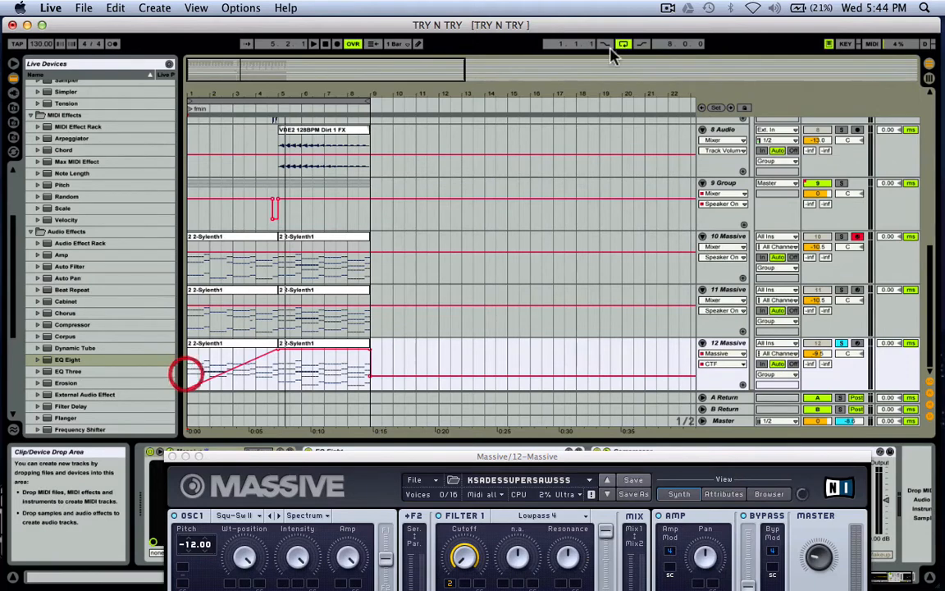
{"action": "key", "text": "space"}
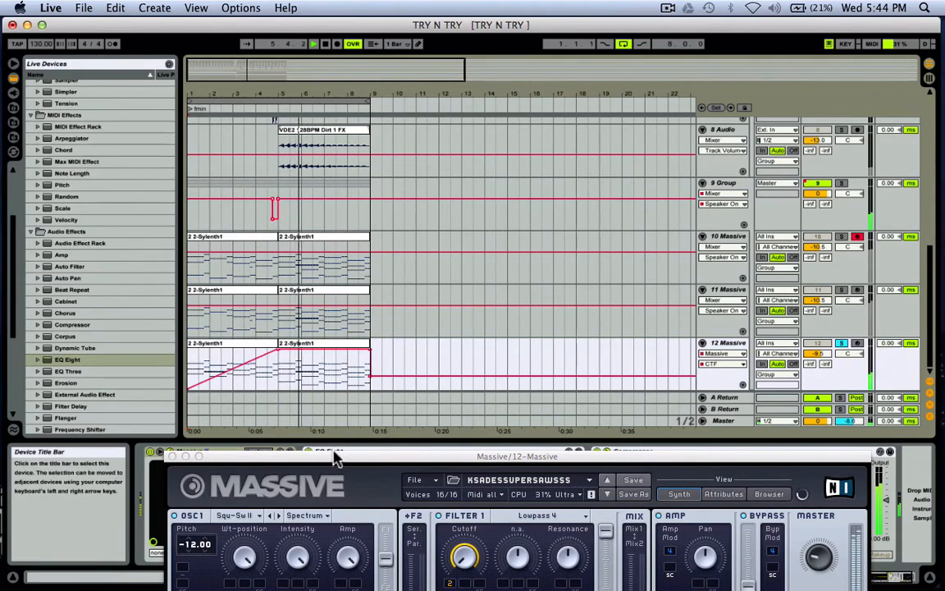
{"action": "key", "text": "space"}
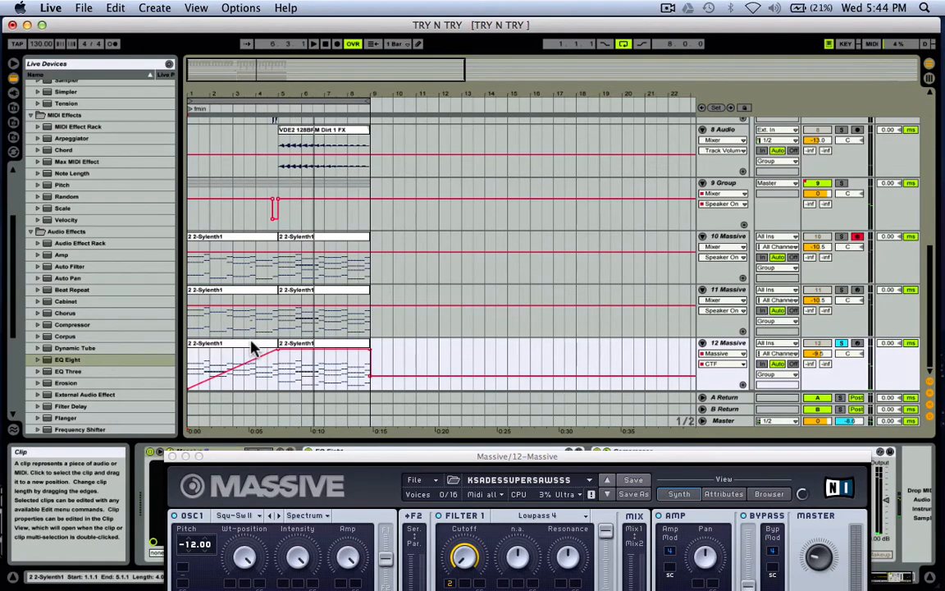
- View the MIDI notes of the first clip on the 12 Massive track and return to the device view
{"action": "double_click", "coordinate": [253, 349]}
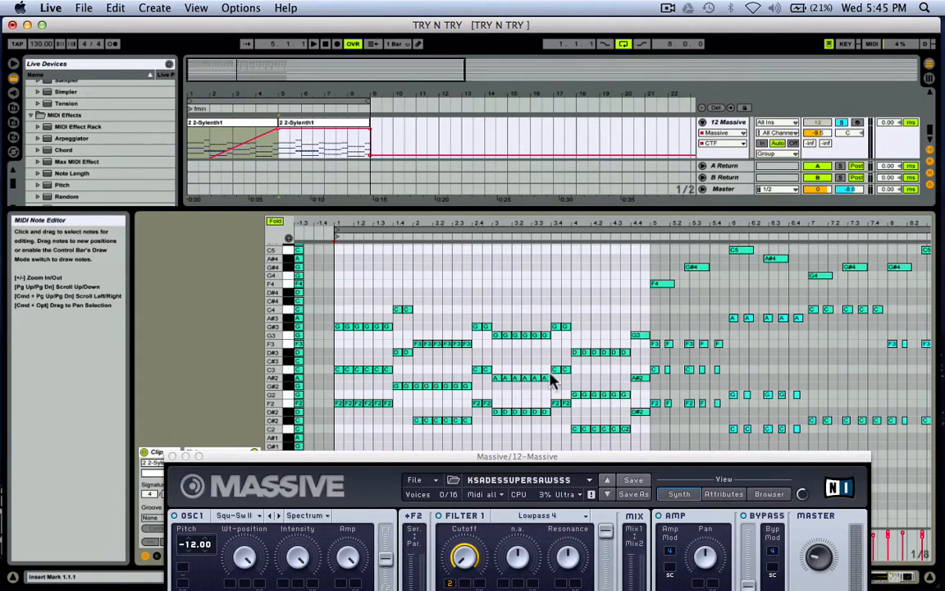
{"action": "key", "text": "shift+Tab"}
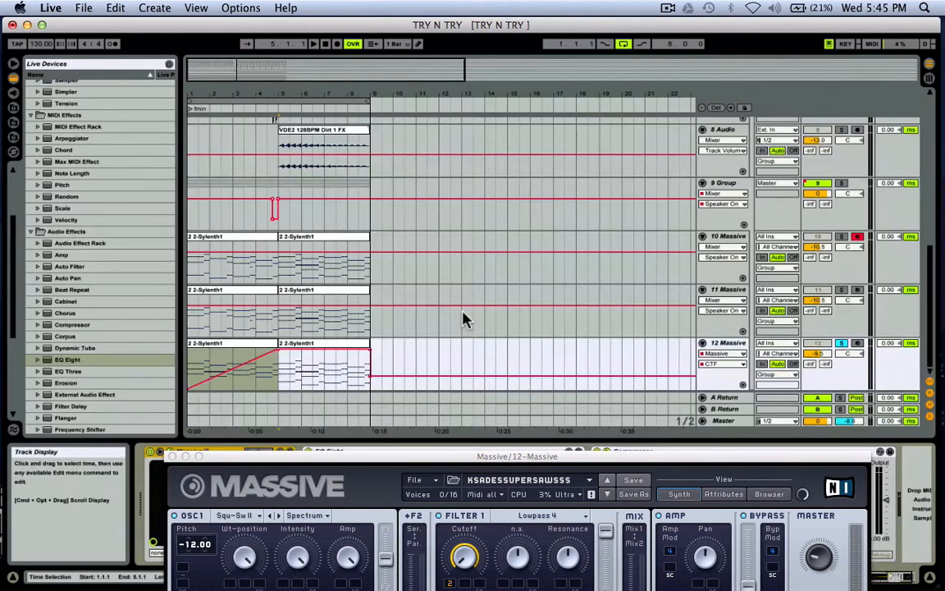
- Bring the Massive window back into full view and show its Voicing settings
{"action": "left_click_drag", "start_coordinate": [549, 457], "coordinate": [499, 56]}
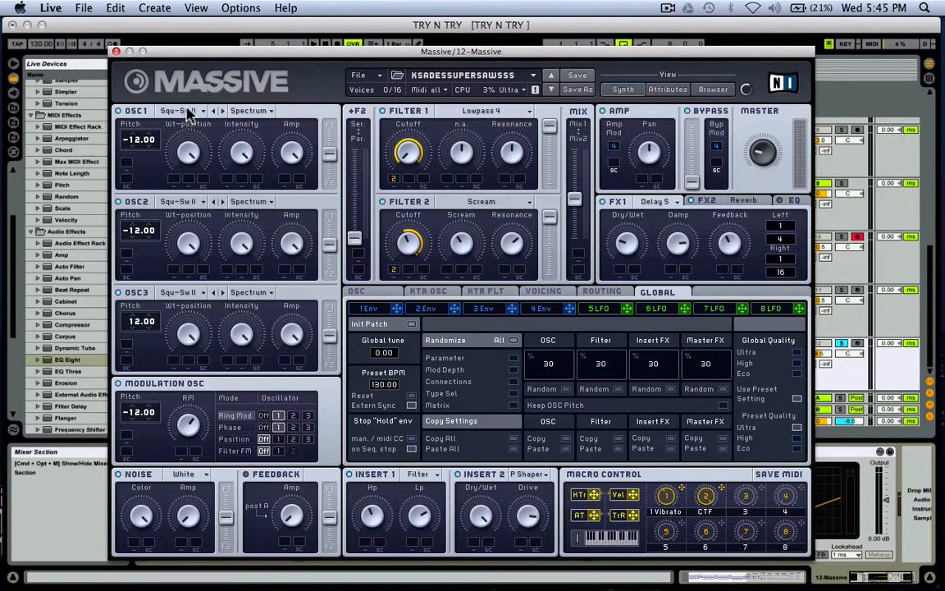
{"action": "left_click", "coordinate": [552, 297]}
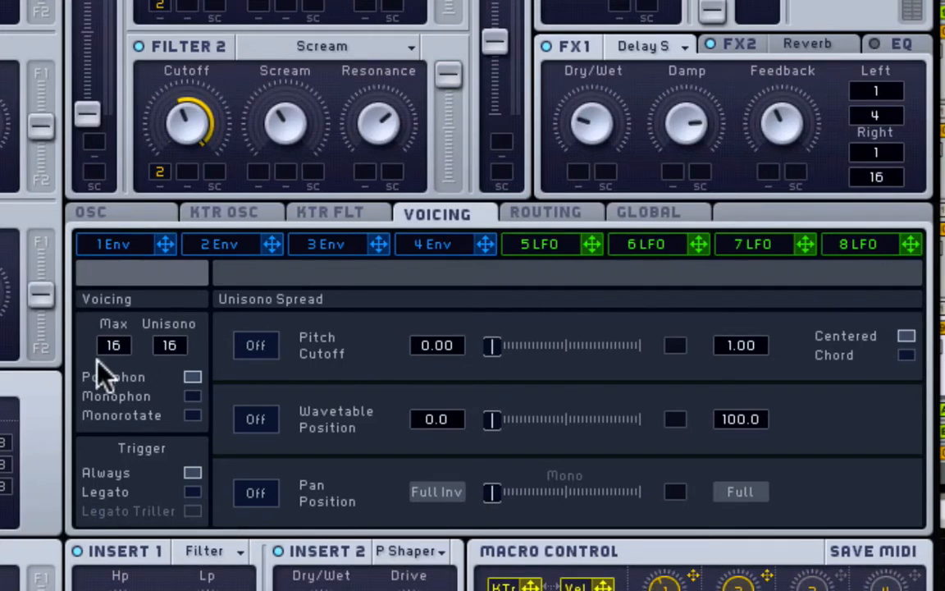
- Try the Unisono Spread's Pan Position at both ends of its range, between Full Inv and Full
{"action": "left_click", "coordinate": [247, 494]}
{"action": "left_click_drag", "start_coordinate": [496, 492], "coordinate": [716, 491]}
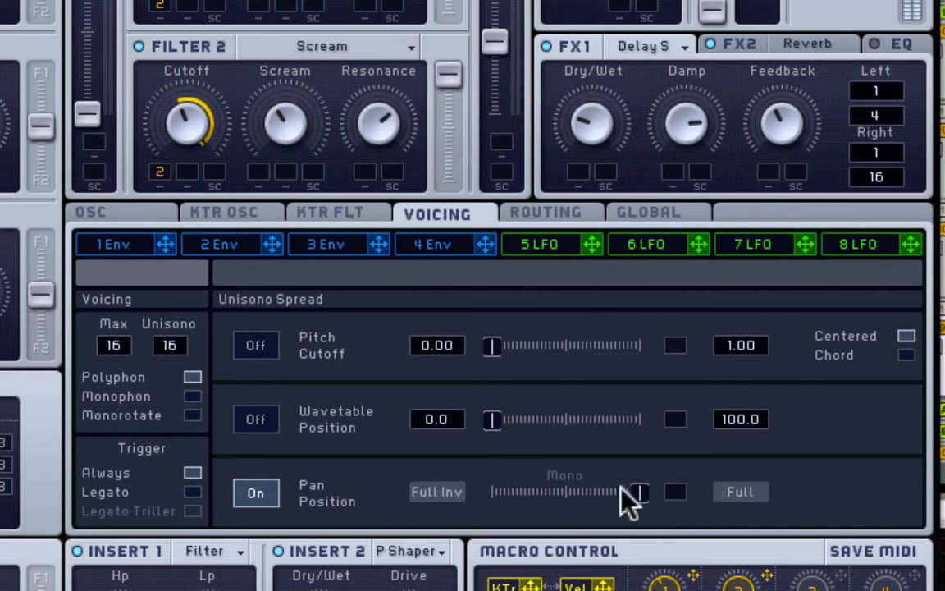
{"action": "left_click", "coordinate": [447, 491]}
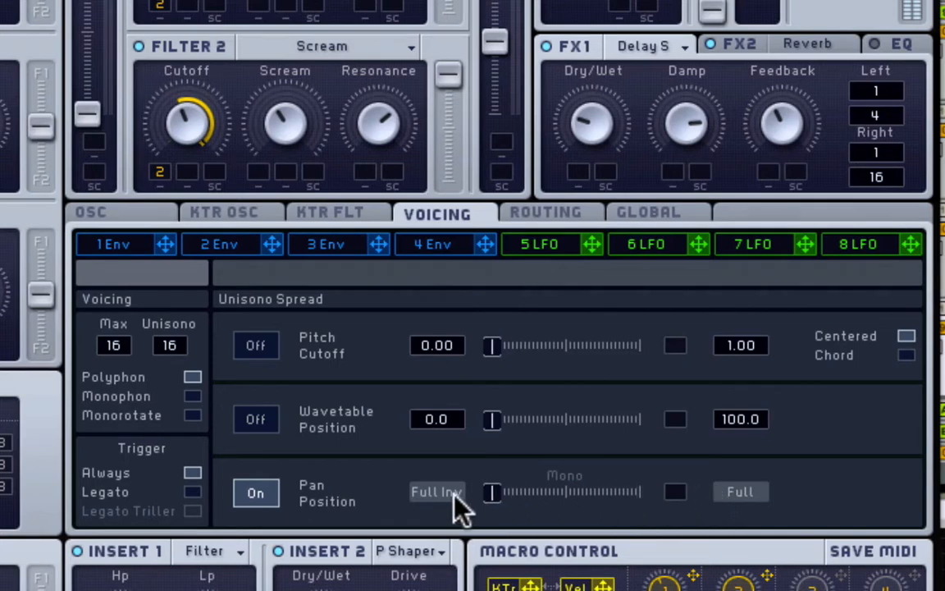
{"action": "left_click", "coordinate": [250, 493]}
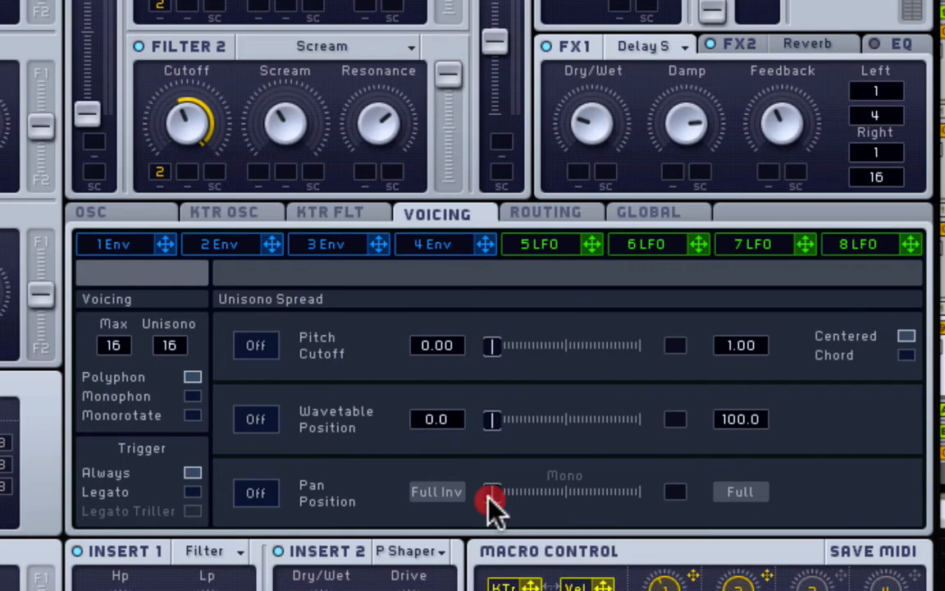
{"action": "left_click", "coordinate": [722, 502]}
{"action": "mouse_move", "coordinate": [741, 515]}
{"action": "left_mouse_down"}
{"action": "mouse_move", "coordinate": [757, 515]}
{"action": "mouse_move", "coordinate": [324, 489]}
{"action": "left_mouse_up"}
{"action": "mouse_move", "coordinate": [494, 493]}
{"action": "left_mouse_down"}
{"action": "mouse_move", "coordinate": [638, 492]}
{"action": "mouse_move", "coordinate": [417, 507]}
{"action": "left_mouse_up"}
- Show Massive's general oscillator settings and look at the File options
{"action": "left_click", "coordinate": [138, 214]}
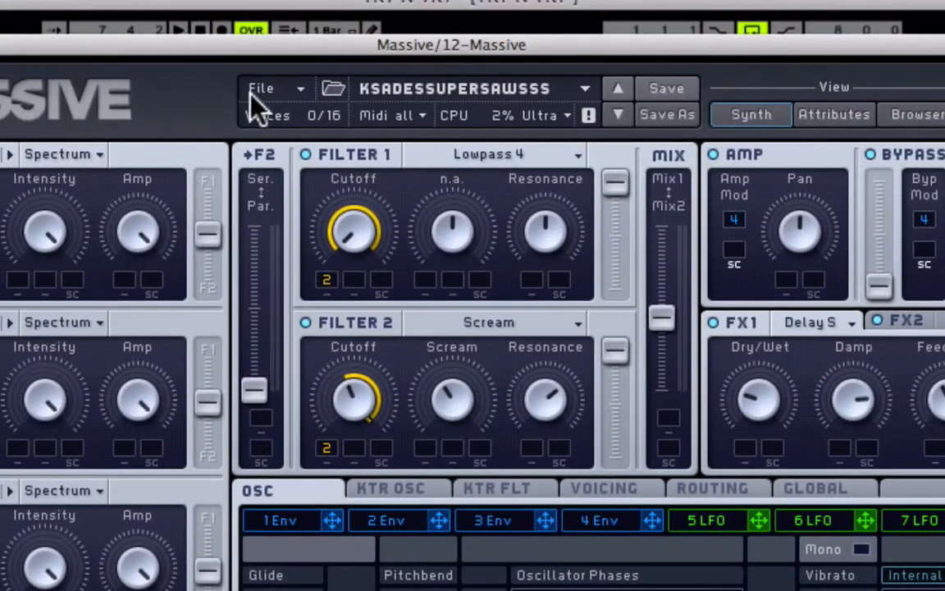
{"action": "left_click", "coordinate": [256, 90]}
{"action": "mouse_move", "coordinate": [288, 122]}
{"action": "left_click", "coordinate": [179, 108]}
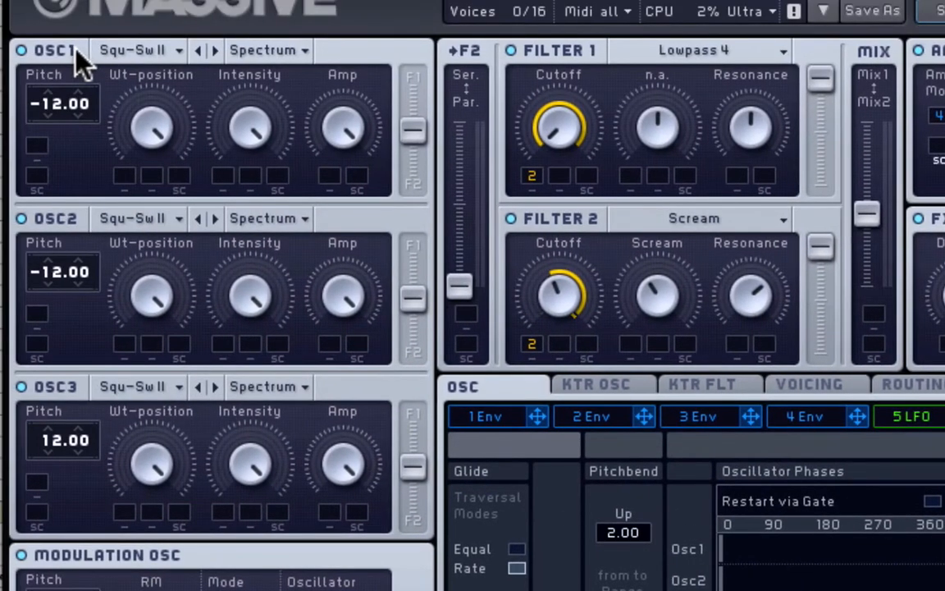
- Display the 4 Env envelope and choose the Square-Saw II wavetable for OSC1
{"action": "left_click", "coordinate": [75, 51]}
{"action": "left_click", "coordinate": [806, 419]}
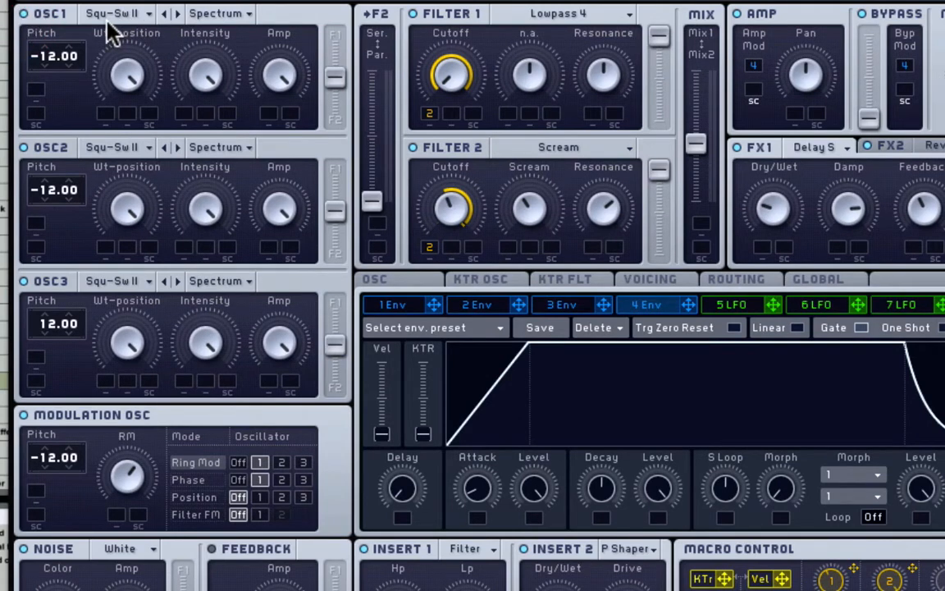
{"action": "left_click", "coordinate": [131, 14]}
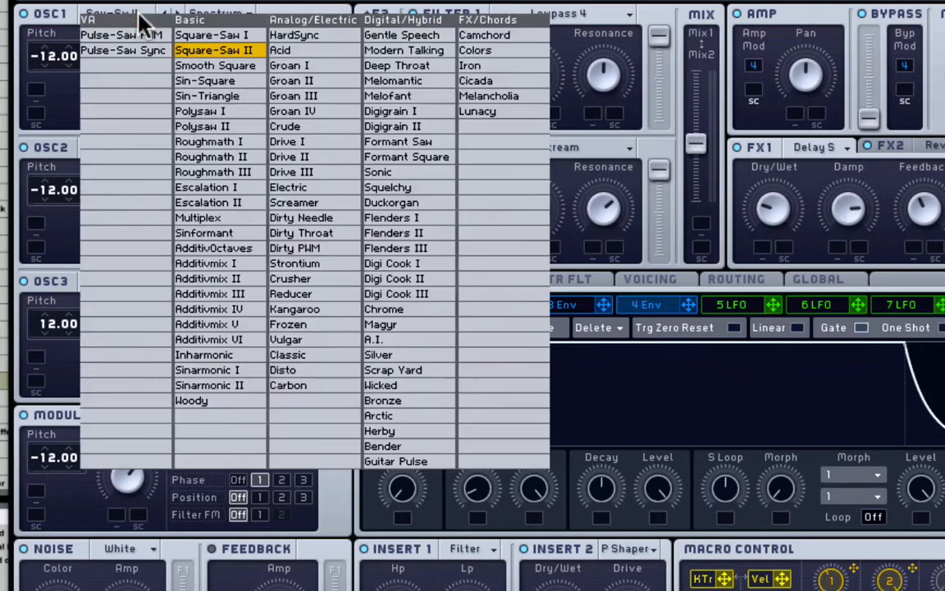
{"action": "left_click", "coordinate": [226, 51]}
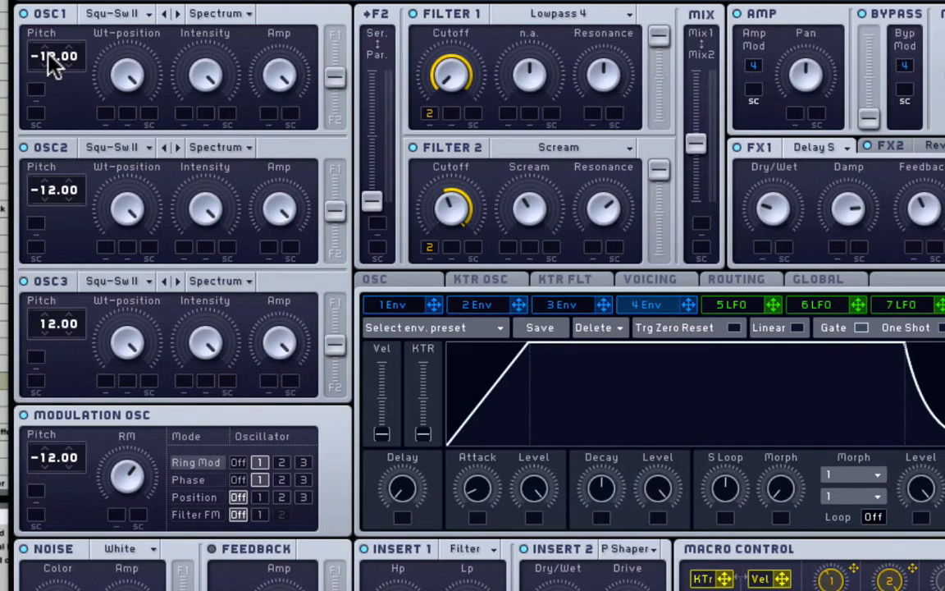
- Try out pitch changes on OSC1 and return it to -12.00
{"action": "left_click_drag", "start_coordinate": [51, 64], "coordinate": [59, 95]}
{"action": "left_click_drag", "start_coordinate": [85, 23], "coordinate": [93, 63]}
{"action": "left_click", "coordinate": [76, 99]}
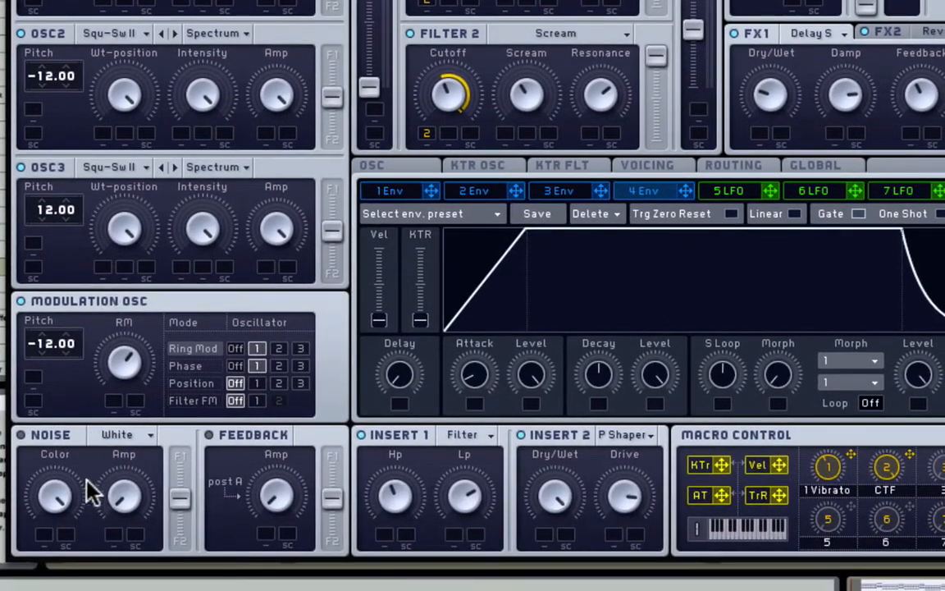
- Raise the white noise Amp and route the noise fully to F1, leaving the noise module switched off
{"action": "left_click", "coordinate": [121, 496]}
{"action": "left_click", "coordinate": [132, 374]}
{"action": "left_click_drag", "start_coordinate": [134, 373], "coordinate": [126, 357]}
{"action": "left_click", "coordinate": [20, 429]}
{"action": "left_click_drag", "start_coordinate": [179, 492], "coordinate": [178, 448]}
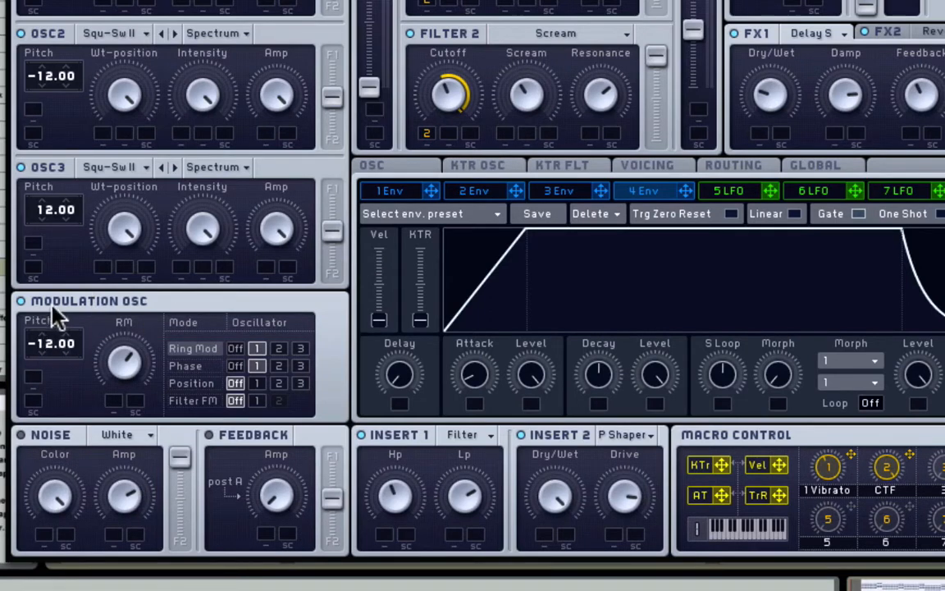
- Show the Modulation OSC's Ring Mod amount and switch its knob to the Phase amount
{"action": "left_click", "coordinate": [189, 347]}
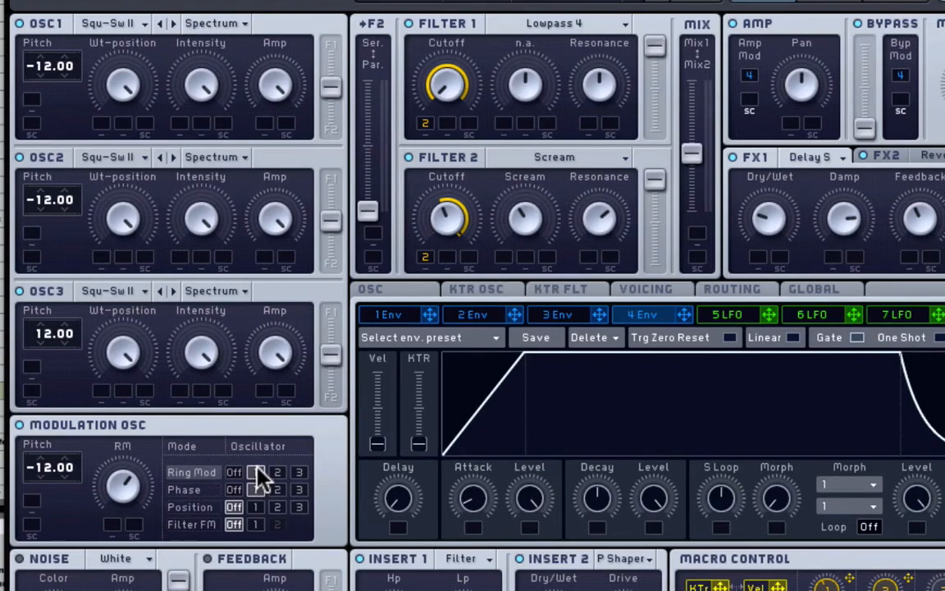
{"action": "left_click", "coordinate": [189, 490]}
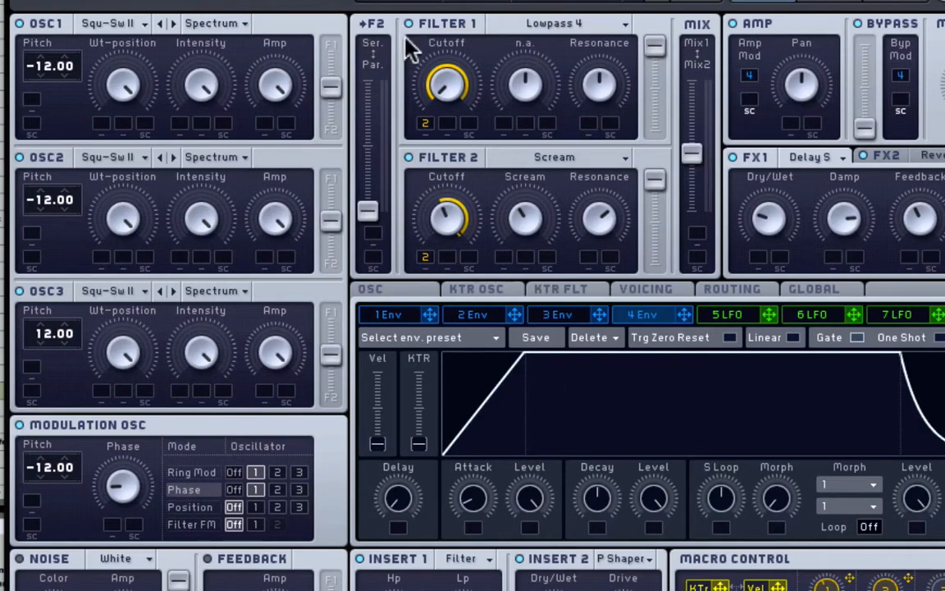
- Try the filter routing fader at the serial end and return it to parallel
{"action": "left_click_drag", "start_coordinate": [366, 207], "coordinate": [392, 33]}
{"action": "left_click_drag", "start_coordinate": [374, 92], "coordinate": [362, 215]}
- Look through Filter 1's type options, keeping Lowpass 4, and check its output level and cutoff
{"action": "left_click", "coordinate": [556, 26]}
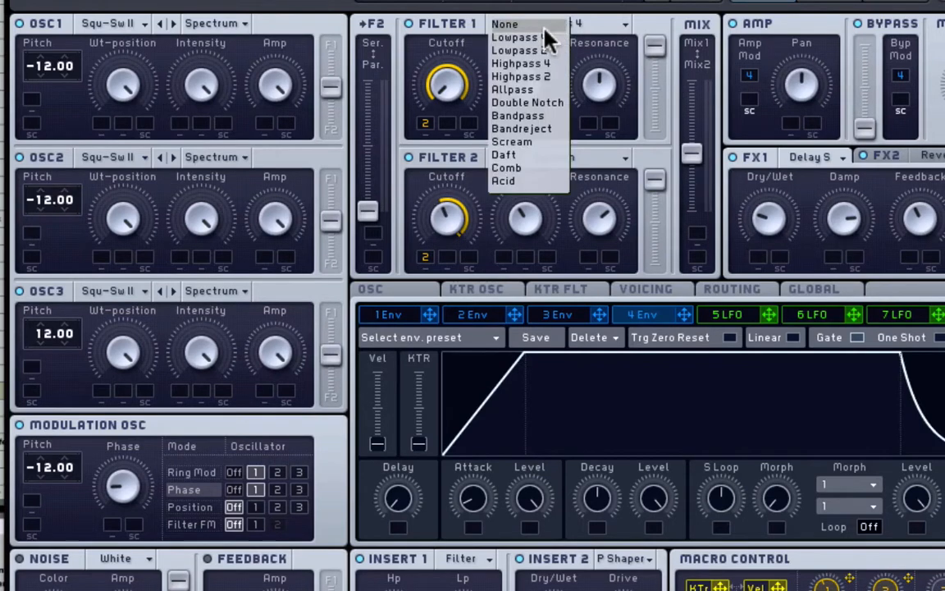
{"action": "left_click", "coordinate": [611, 22]}
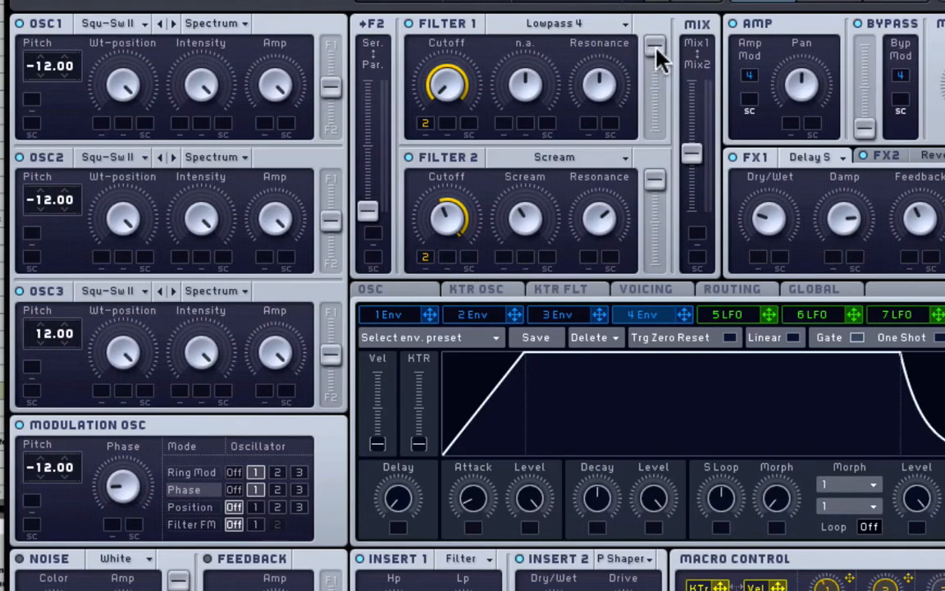
{"action": "left_click_drag", "start_coordinate": [656, 48], "coordinate": [652, 4]}
{"action": "mouse_move", "coordinate": [465, 90]}
{"action": "left_mouse_down"}
{"action": "mouse_move", "coordinate": [441, 86]}
{"action": "mouse_move", "coordinate": [452, 90]}
{"action": "left_mouse_up"}
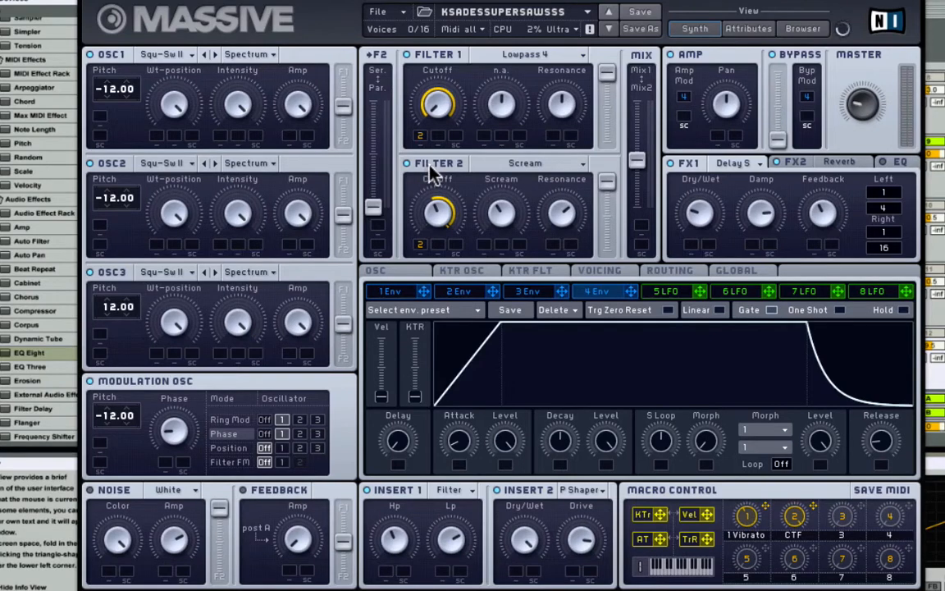
- Look through Filter 2's type options, keeping Scream, and check its cutoff and output level
{"action": "left_click", "coordinate": [538, 165]}
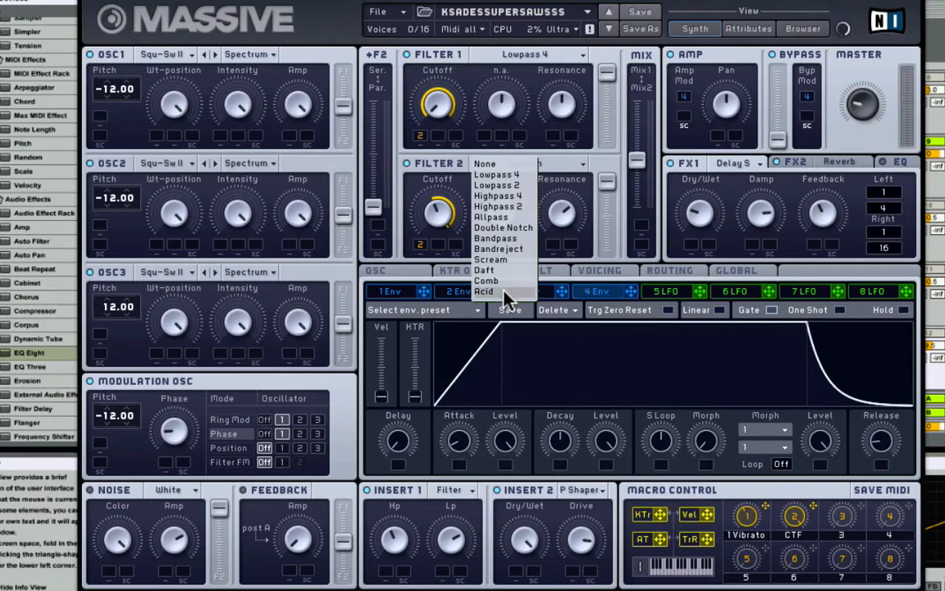
{"action": "left_click", "coordinate": [441, 182]}
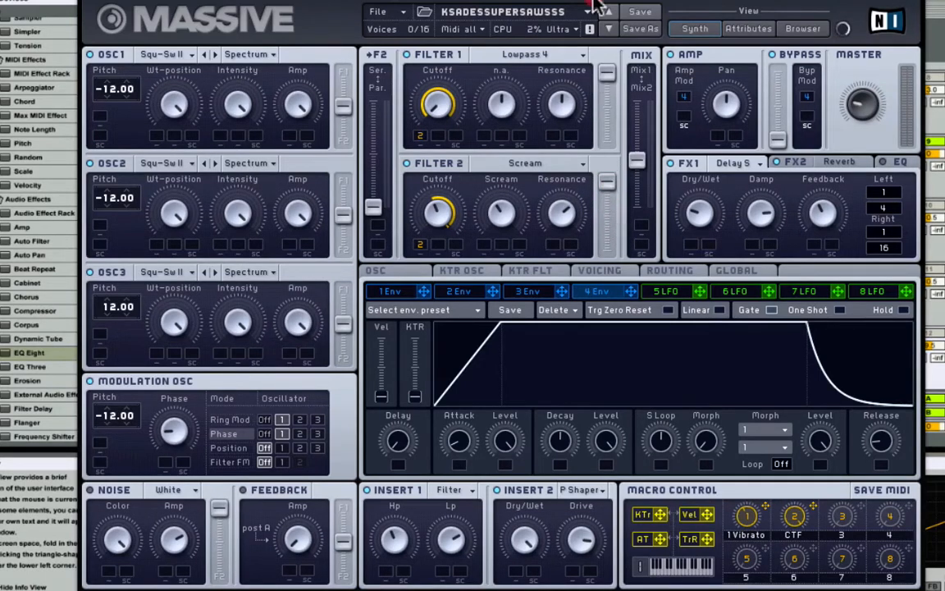
{"action": "left_click_drag", "start_coordinate": [608, 184], "coordinate": [609, 58]}
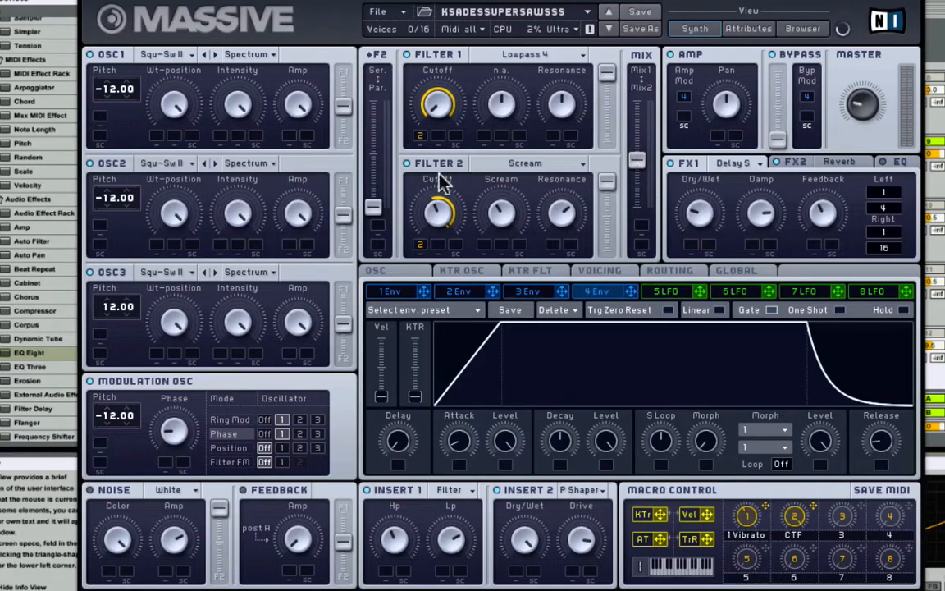
- Nudge the filter Mix fader slightly toward Mix1 and show Massive's signal routing diagram
{"action": "mouse_move", "coordinate": [637, 160]}
{"action": "left_mouse_down"}
{"action": "mouse_move", "coordinate": [637, 100]}
{"action": "mouse_move", "coordinate": [636, 160]}
{"action": "left_mouse_up"}
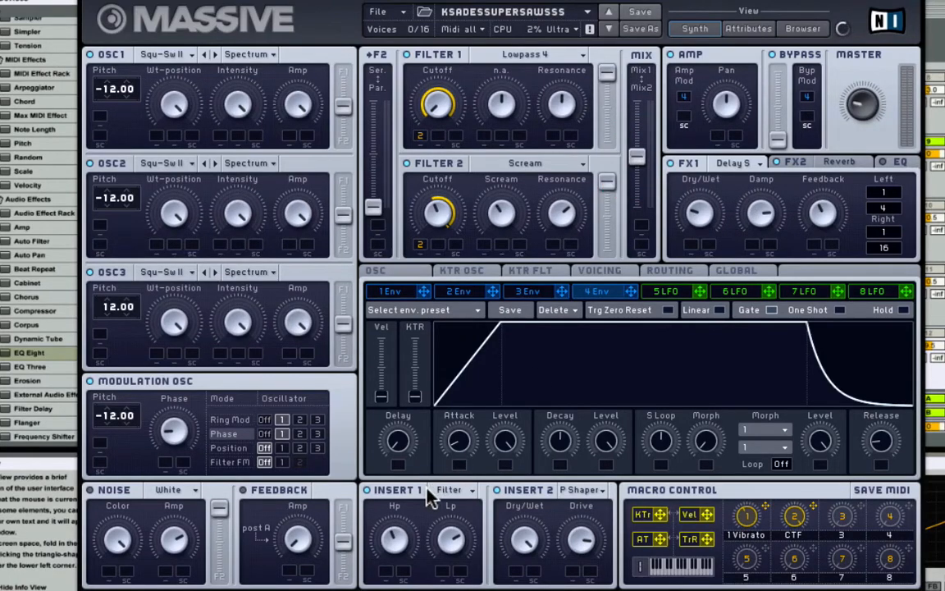
{"action": "left_click", "coordinate": [667, 271]}
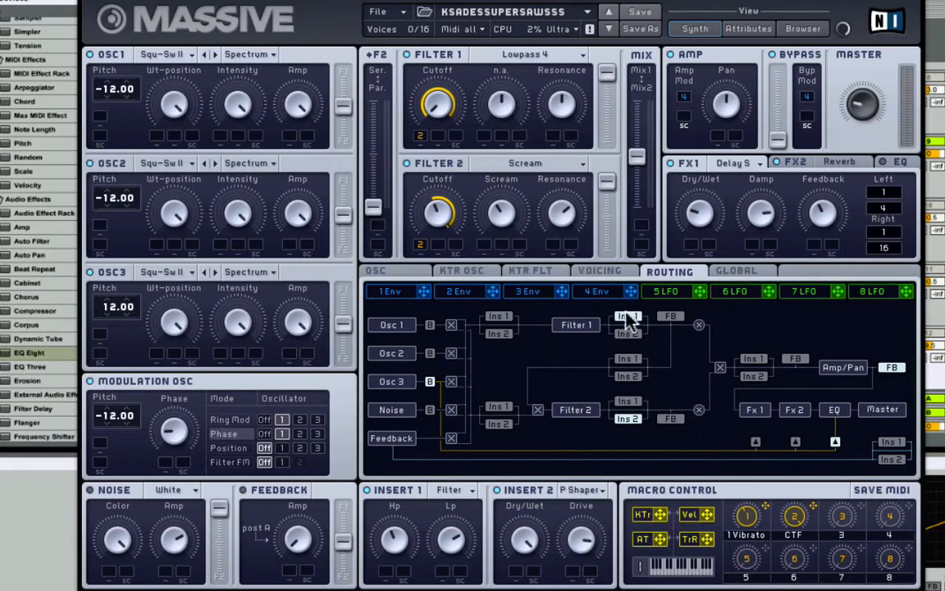
- Try Insert 1 ahead of Filter 1 in the signal routing, return it after Filter 1, and show the voicing settings
{"action": "left_click", "coordinate": [499, 317]}
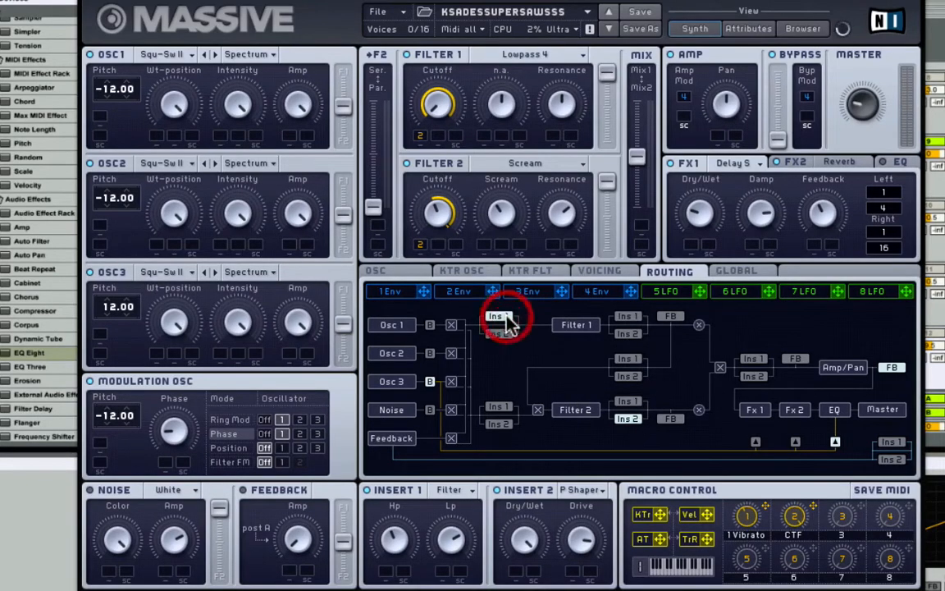
{"action": "left_click", "coordinate": [635, 319]}
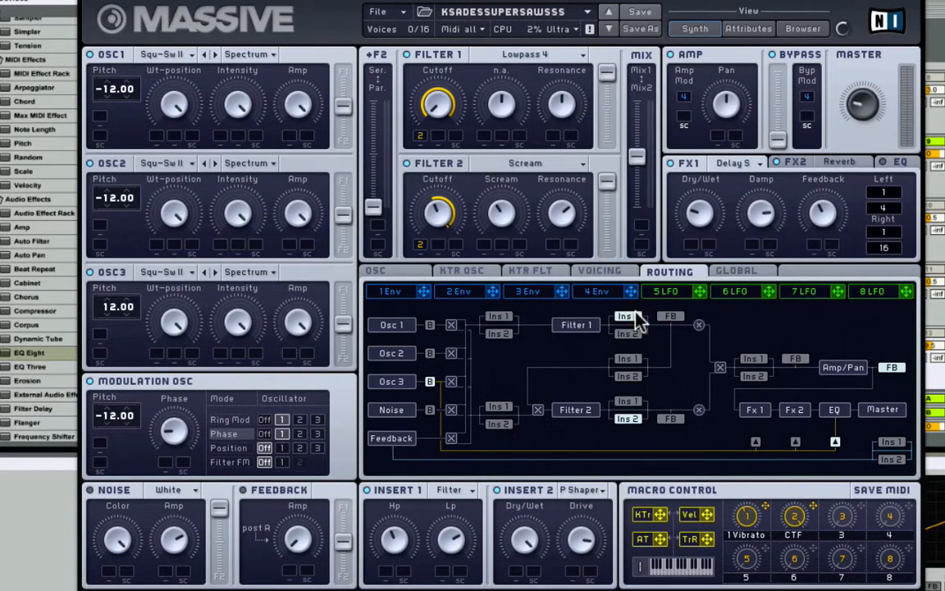
{"action": "left_click", "coordinate": [603, 273]}
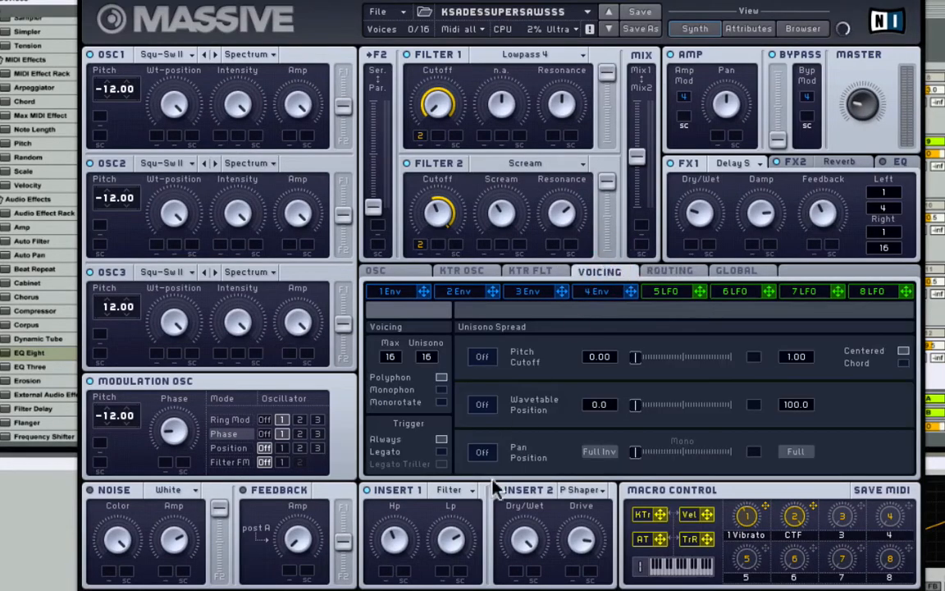
- Go over Insert 1's Filter and Insert 2's P Shaper types, and nudge Insert 2's Drive slightly
{"action": "left_click", "coordinate": [396, 490]}
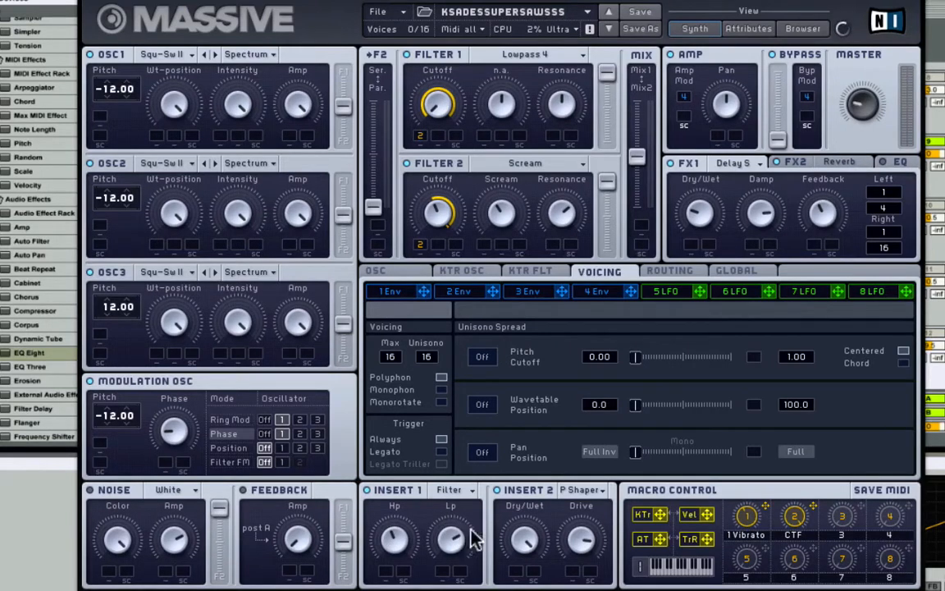
{"action": "left_click", "coordinate": [581, 490]}
{"action": "left_click", "coordinate": [522, 503]}
{"action": "mouse_move", "coordinate": [585, 542]}
{"action": "left_mouse_down"}
{"action": "mouse_move", "coordinate": [611, 420]}
{"action": "mouse_move", "coordinate": [580, 544]}
{"action": "left_mouse_up"}
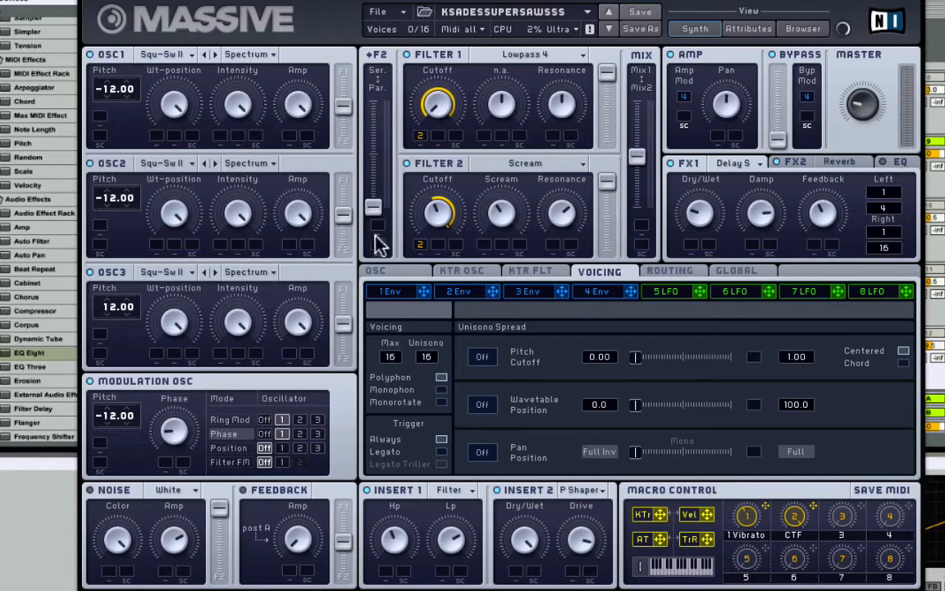
- Look through the modulation sources, from envelopes 1 to 3 to LFOs 5 to 8
{"action": "left_click", "coordinate": [386, 291]}
{"action": "left_click", "coordinate": [463, 291]}
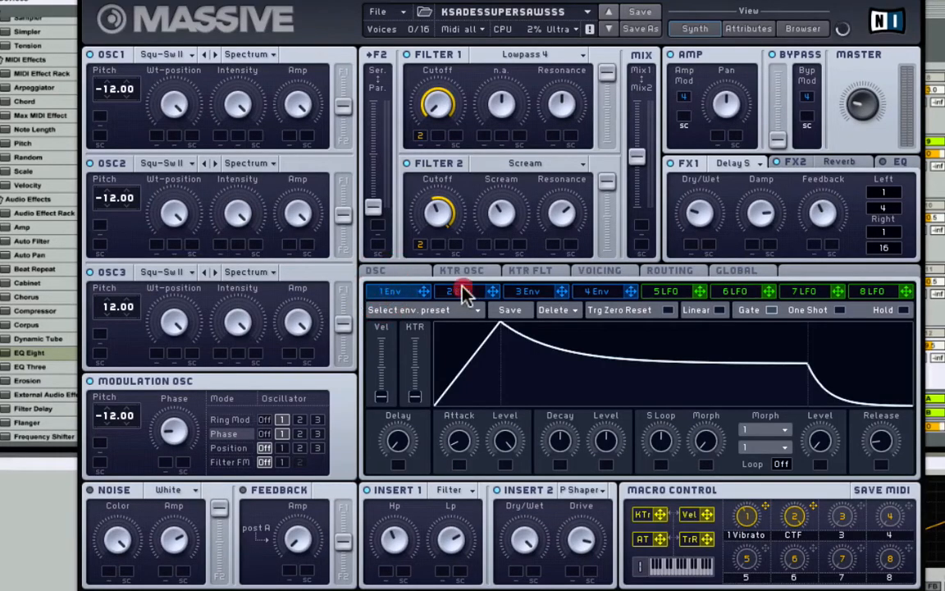
{"action": "left_click", "coordinate": [517, 292]}
{"action": "left_click", "coordinate": [666, 291]}
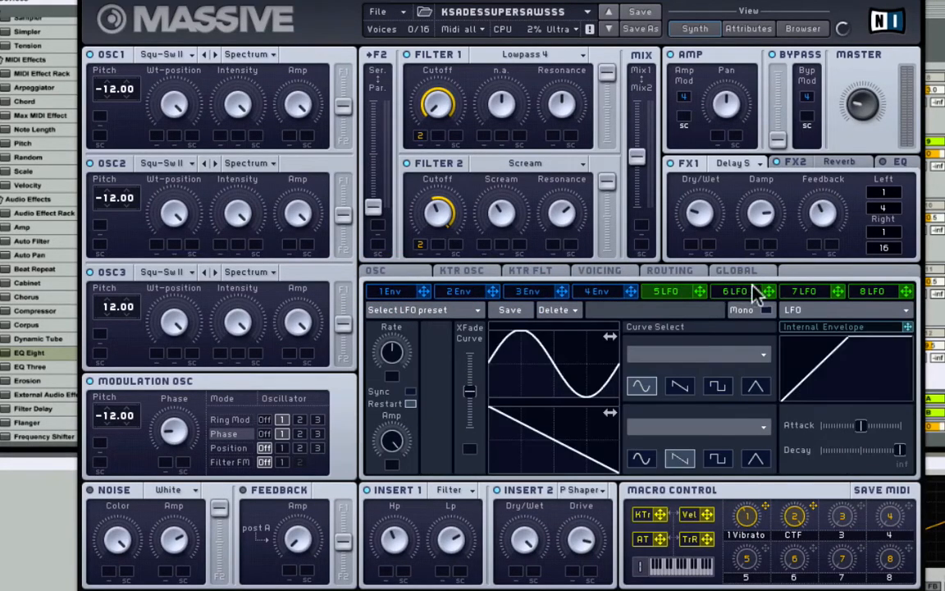
{"action": "left_click", "coordinate": [751, 292]}
{"action": "left_click", "coordinate": [808, 293]}
{"action": "left_click", "coordinate": [884, 292]}
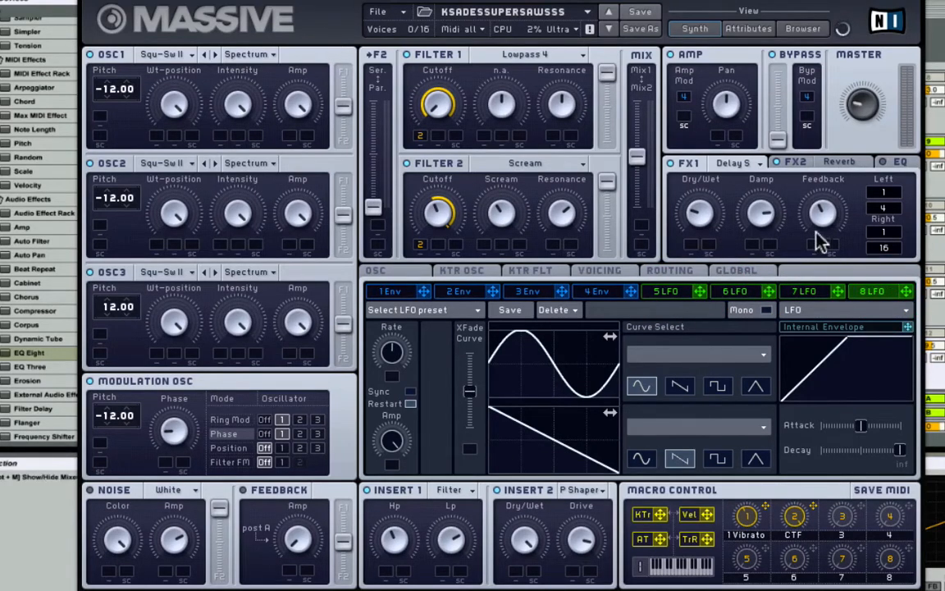
- Look through FX1's effect types, keeping Delay Synced
{"action": "left_click", "coordinate": [734, 165]}
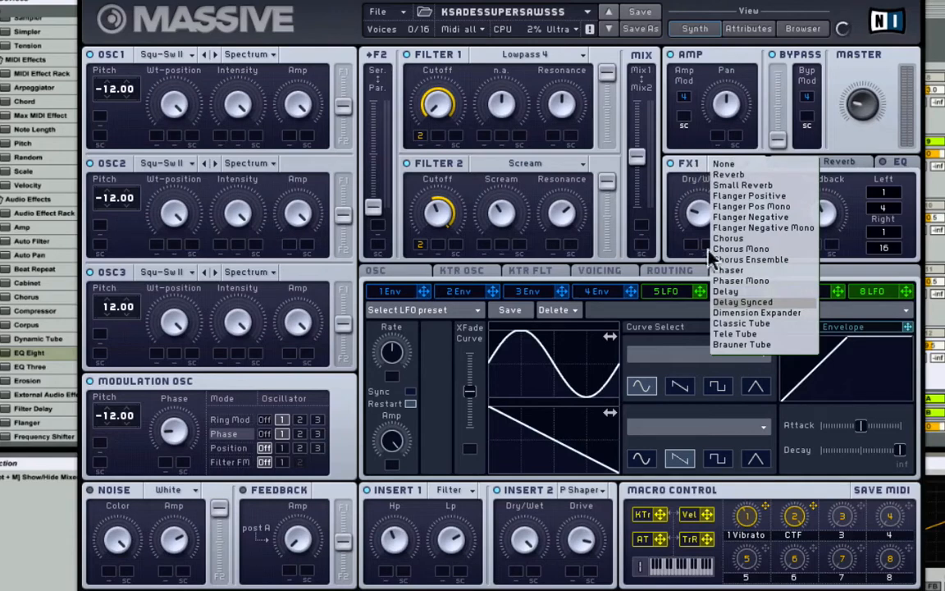
{"action": "left_click", "coordinate": [691, 171]}
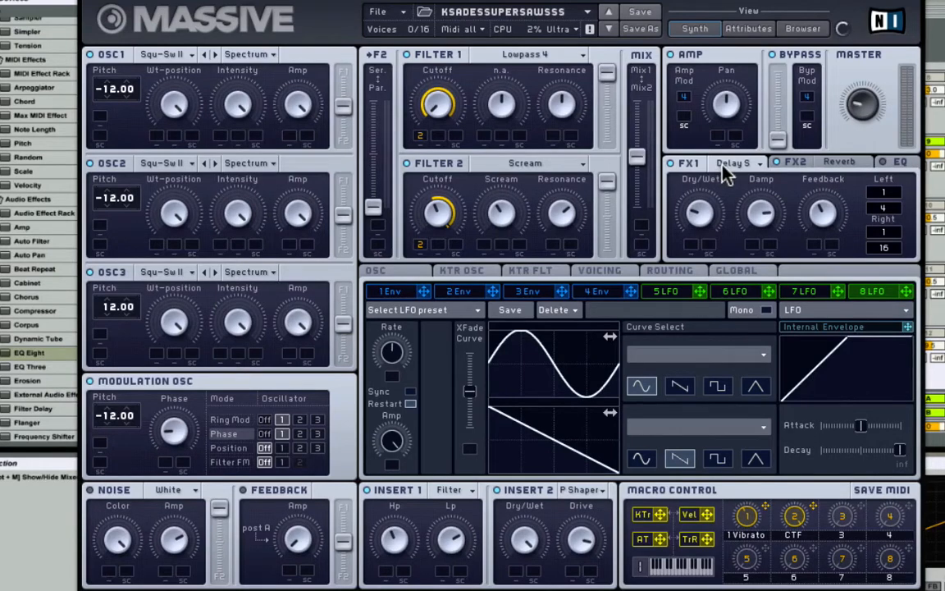
{"action": "left_click", "coordinate": [728, 167]}
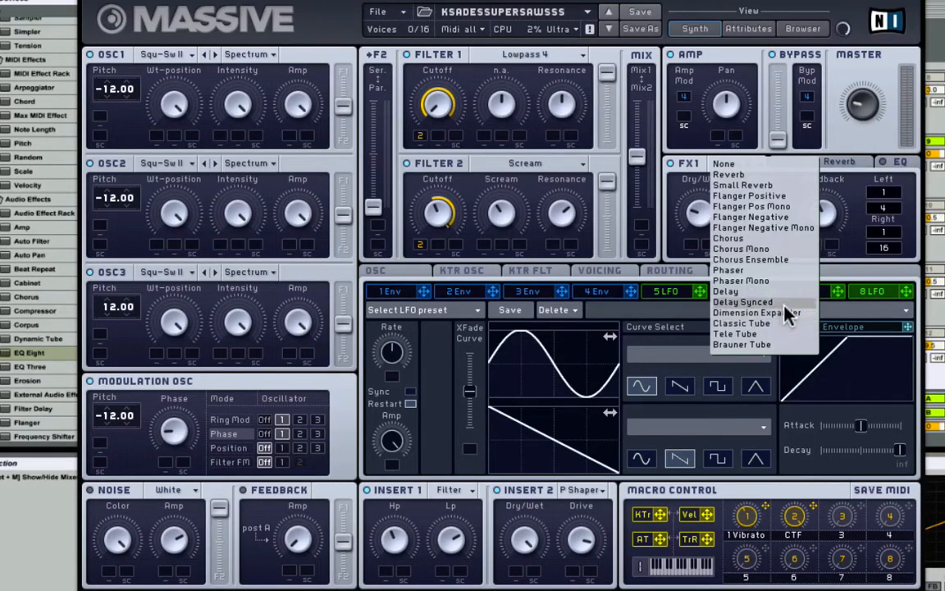
{"action": "left_click", "coordinate": [684, 187]}
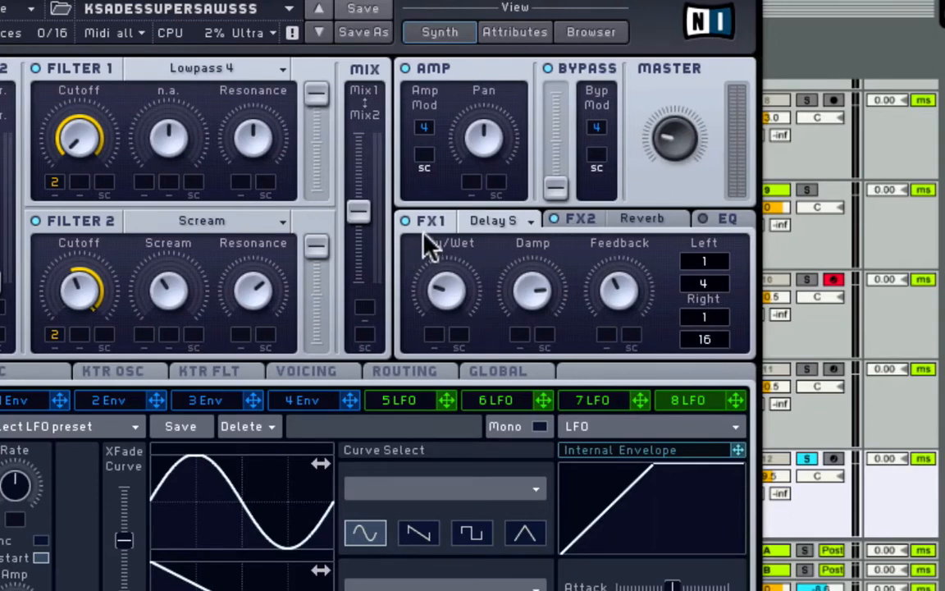
- Set the lower value of FX1's right delay time to 12
{"action": "left_click_drag", "start_coordinate": [711, 338], "coordinate": [711, 358]}
{"action": "mouse_move", "coordinate": [712, 337]}
{"action": "left_mouse_down"}
{"action": "mouse_move", "coordinate": [726, 316]}
{"action": "mouse_move", "coordinate": [712, 343]}
{"action": "left_mouse_up"}
{"action": "left_click_drag", "start_coordinate": [711, 340], "coordinate": [717, 340]}
- Move the synth window aside, check the FX2 delay of Massive on track 11, and return to track 12's Massive
{"action": "left_click_drag", "start_coordinate": [574, 1], "coordinate": [334, 2]}
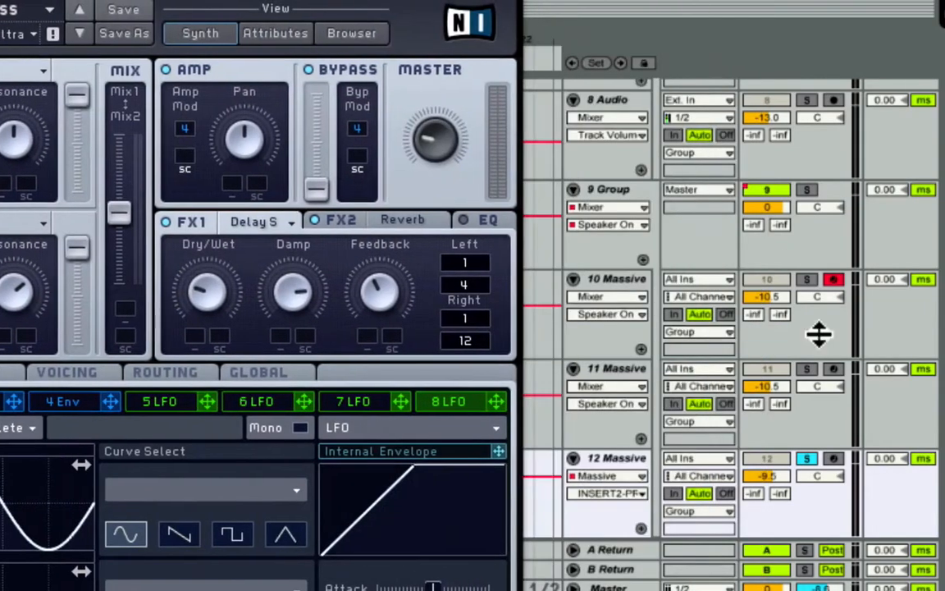
{"action": "left_click", "coordinate": [618, 371]}
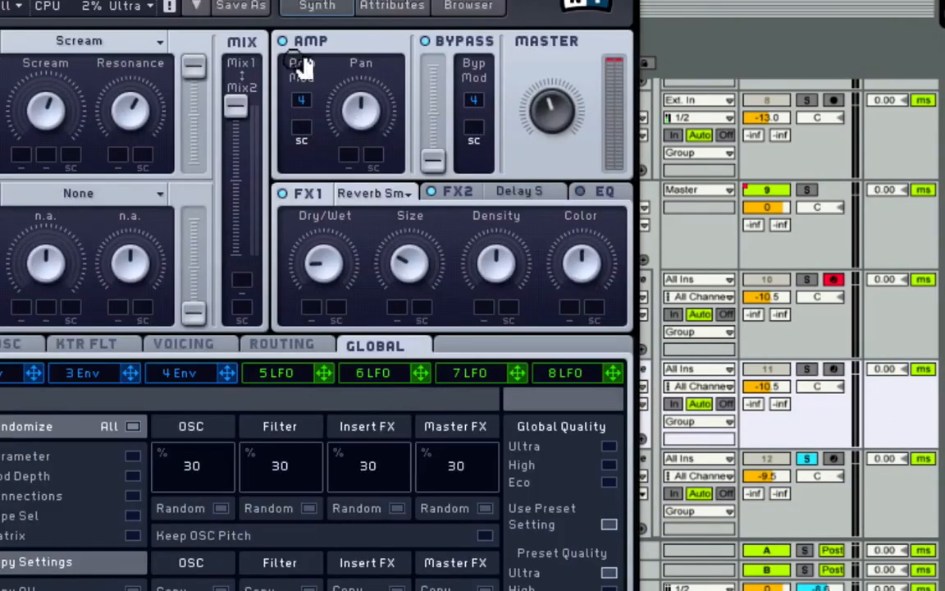
{"action": "left_click", "coordinate": [525, 194]}
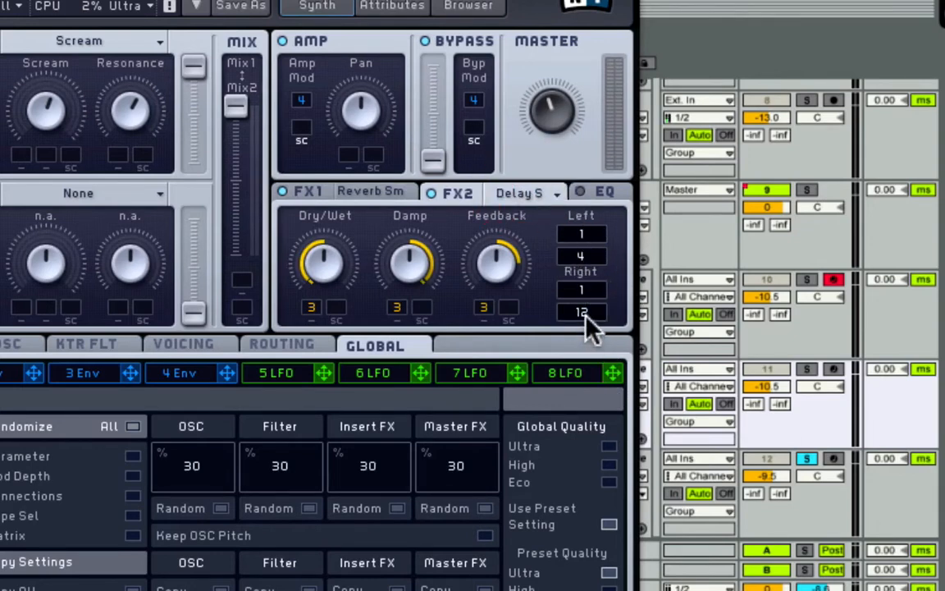
{"action": "left_click", "coordinate": [651, 461]}
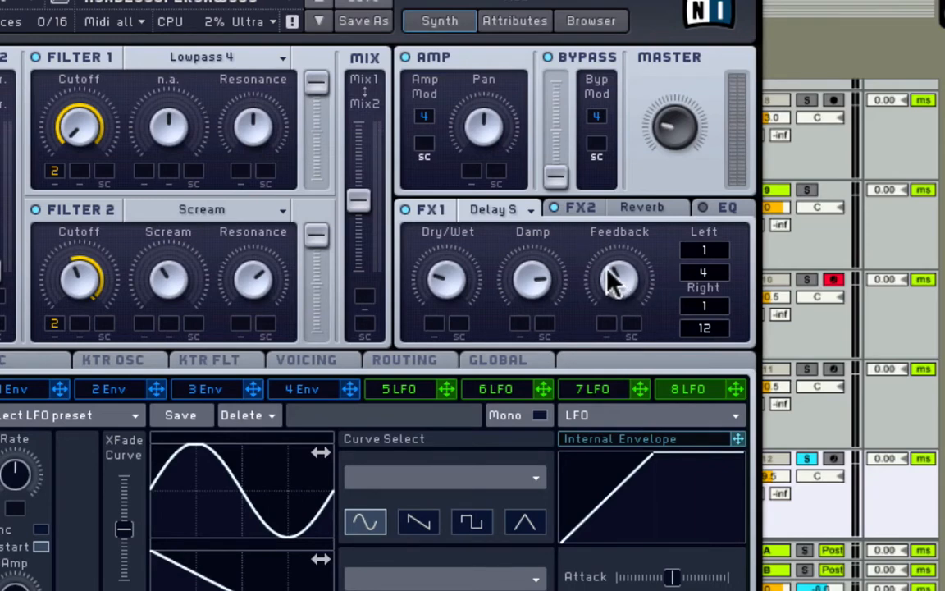
- Check the FX2 Reverb settings and hide the synth window to switch back to Ableton Live's arrangement
{"action": "left_click", "coordinate": [631, 210]}
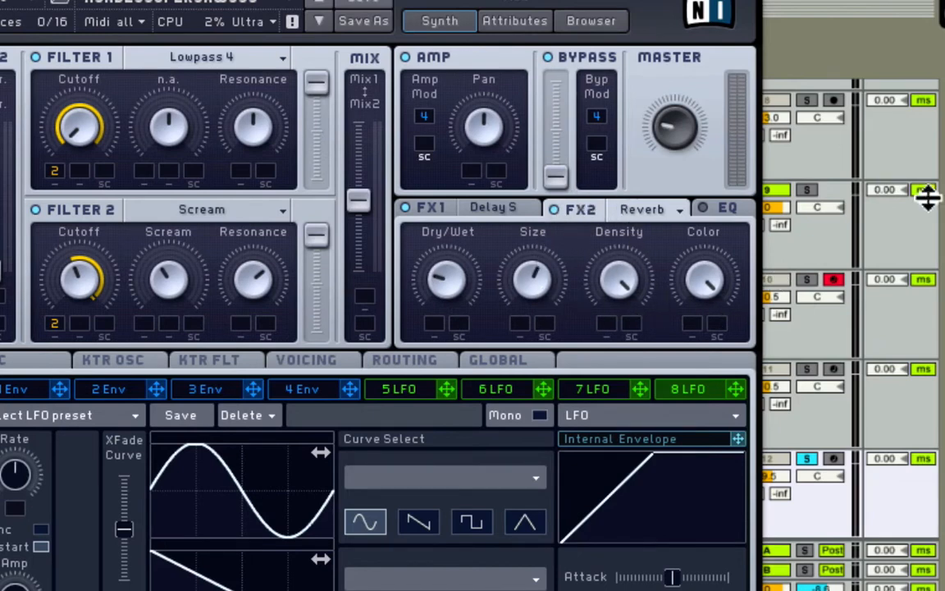
{"action": "left_click_drag", "start_coordinate": [434, 259], "coordinate": [434, 259]}
{"action": "key", "text": "super+alt+p"}
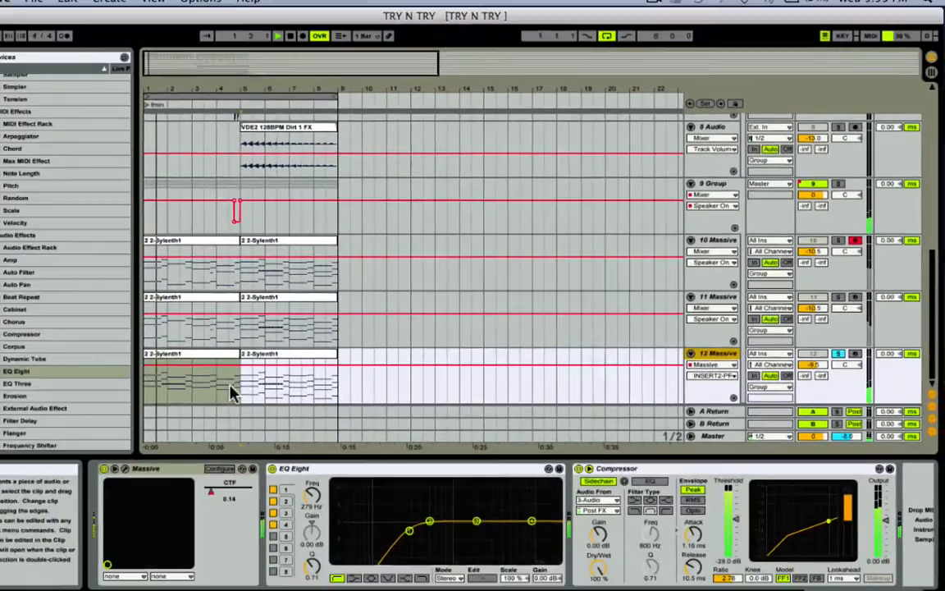
- Place the insert marker at bar 5 on track 12 and display its CTF automation lane
{"action": "left_click", "coordinate": [276, 382]}
{"action": "left_click", "coordinate": [279, 379]}
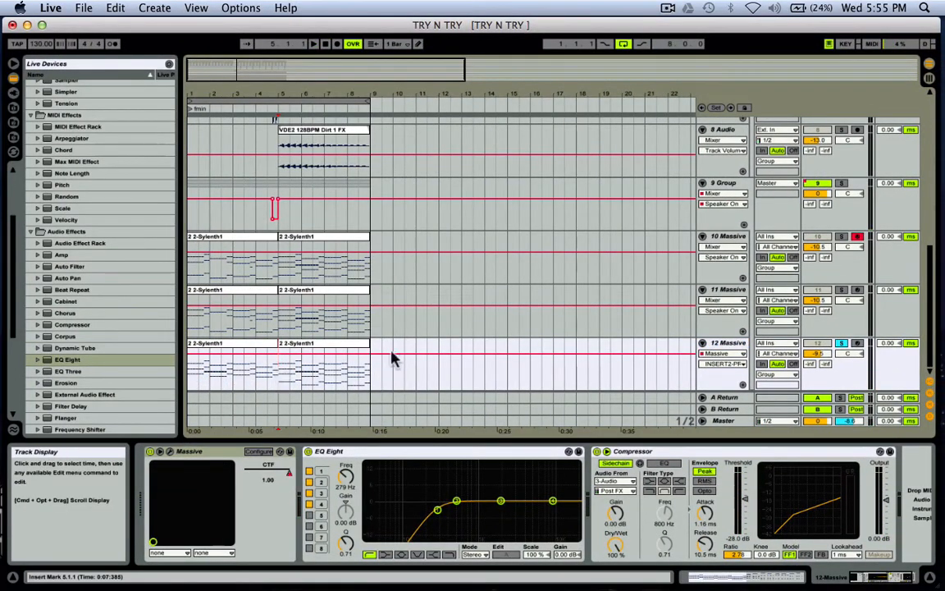
{"action": "left_click", "coordinate": [722, 364]}
{"action": "left_click", "coordinate": [716, 386]}
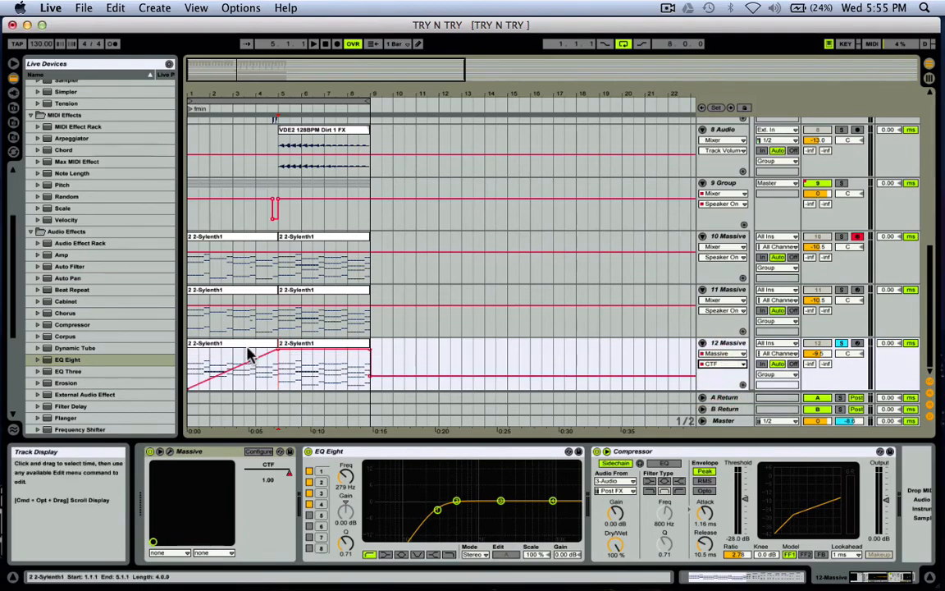
- Reopen track 12's Massive for a brief check, close it, and play back the track with its cutoff automation
{"action": "left_click", "coordinate": [170, 452]}
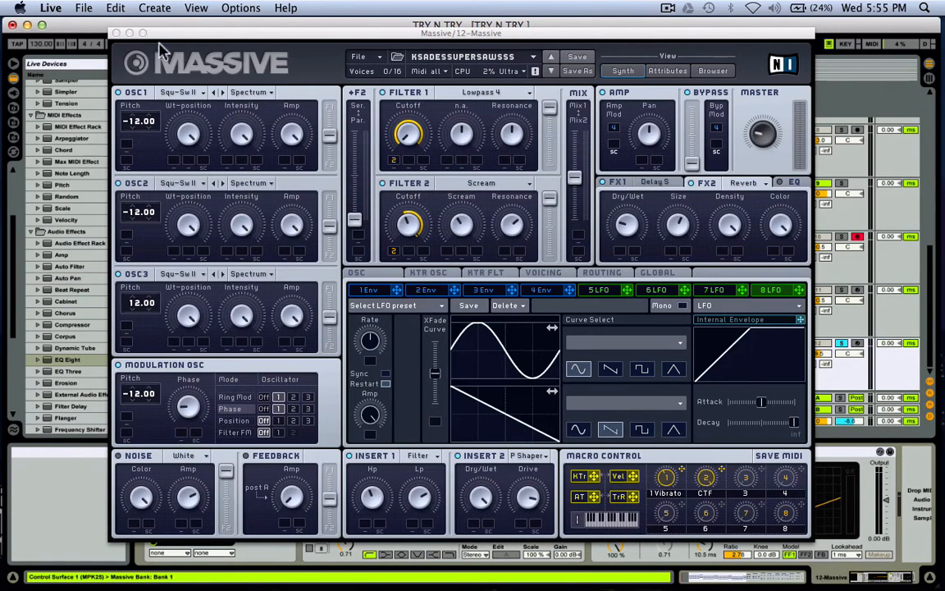
{"action": "left_click", "coordinate": [116, 33]}
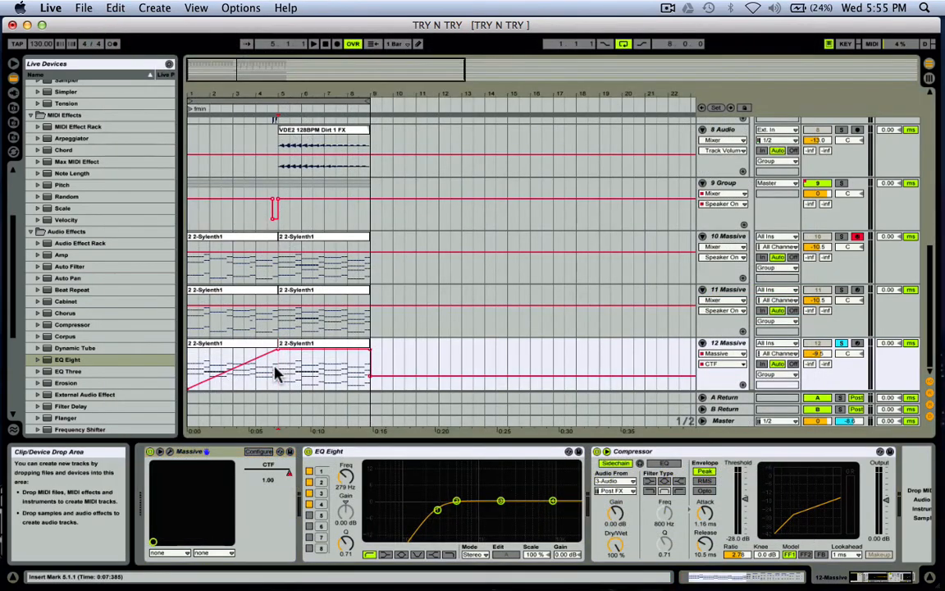
{"action": "key", "text": "space"}
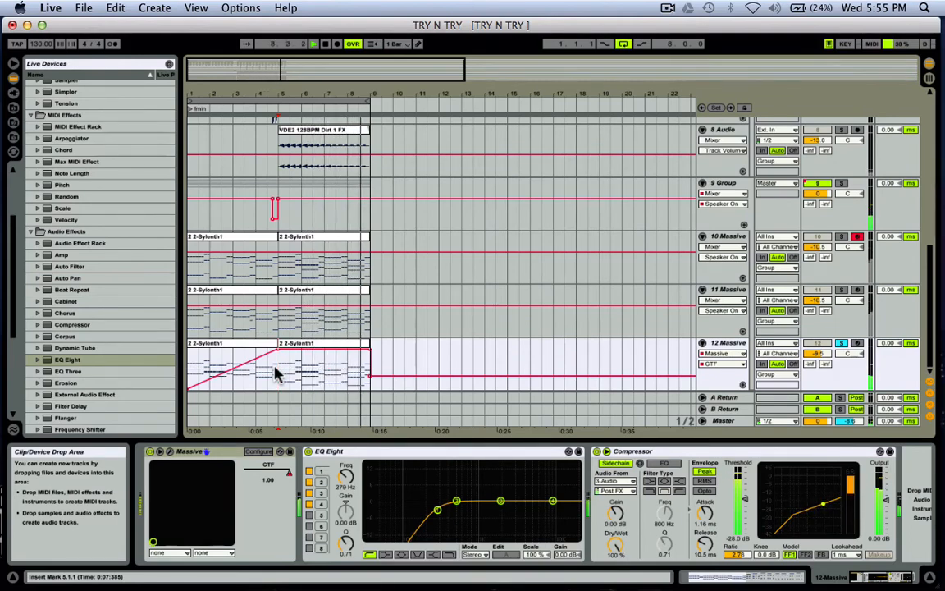
{"action": "key", "text": "space"}
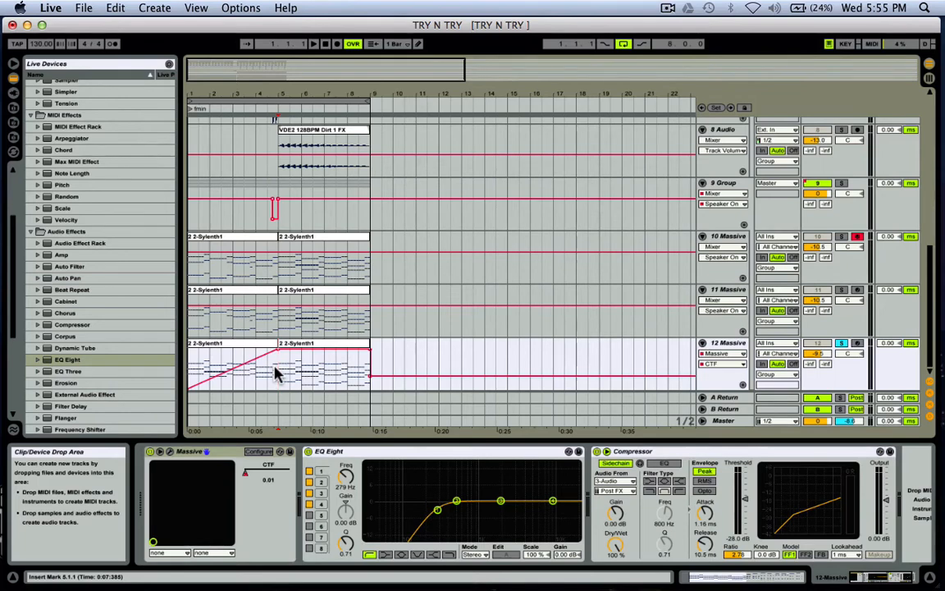
- Solo track 11 alongside track 12, check its Massive patch, and play the two together from bar 5
{"action": "left_click", "coordinate": [841, 291]}
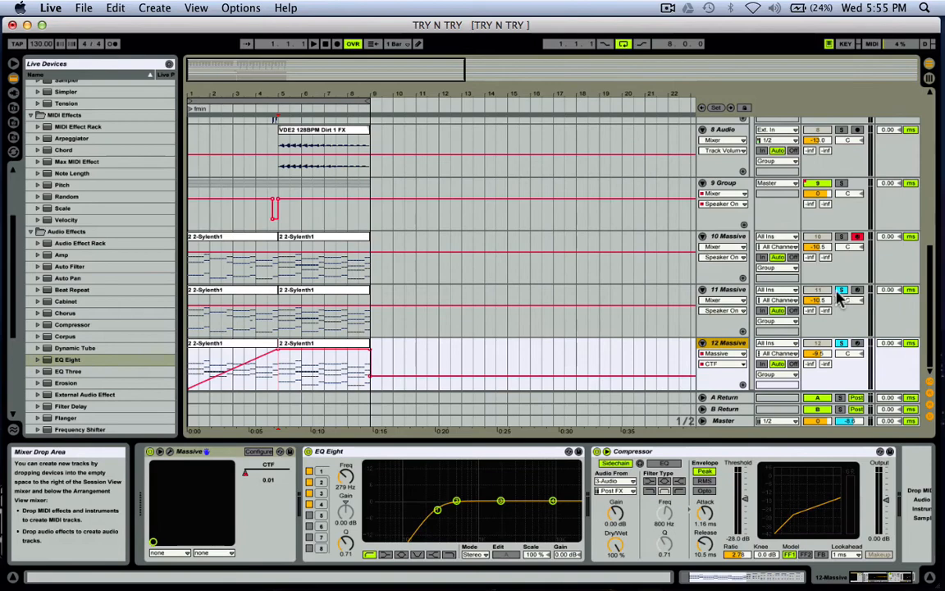
{"action": "left_click", "coordinate": [720, 305]}
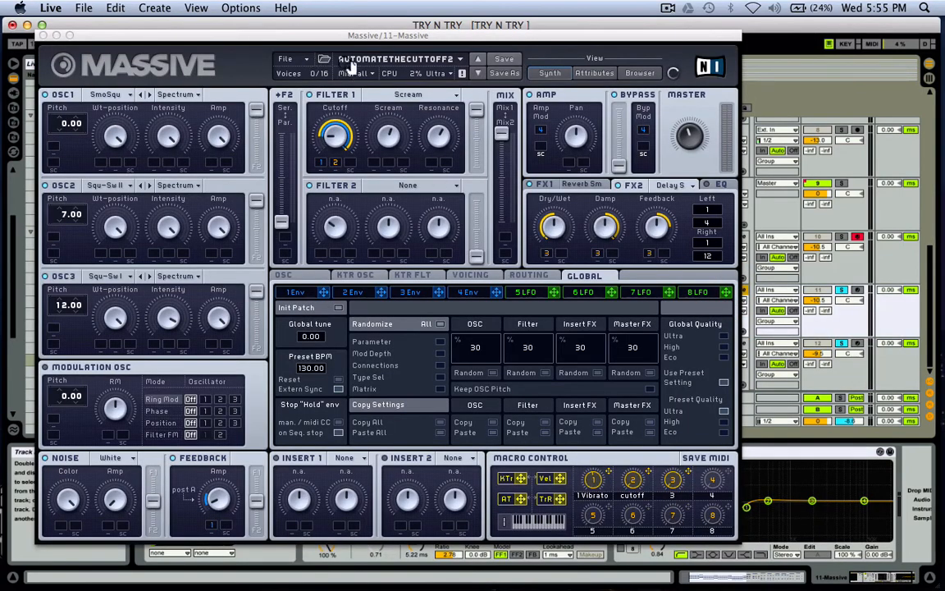
{"action": "left_click", "coordinate": [40, 35]}
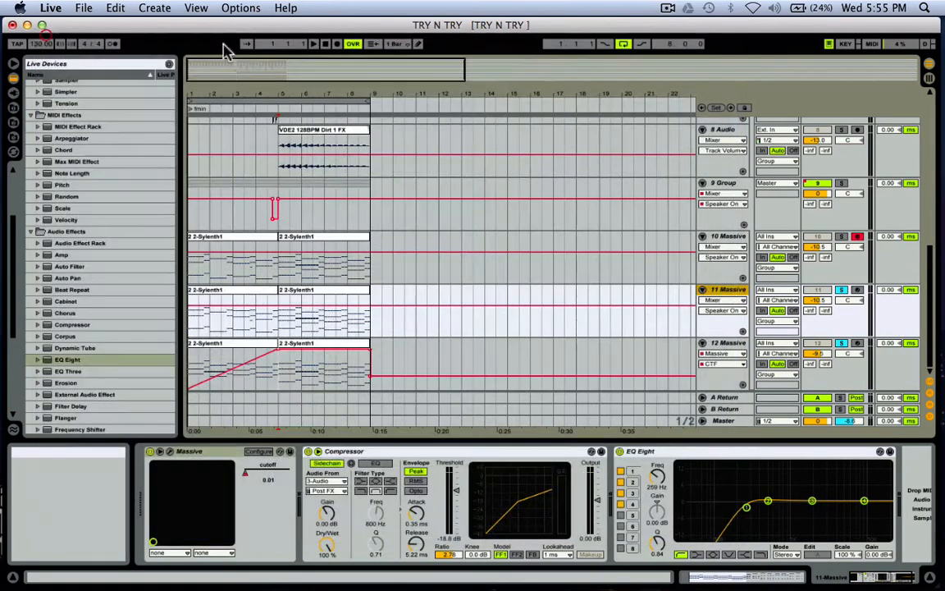
{"action": "left_click", "coordinate": [282, 320]}
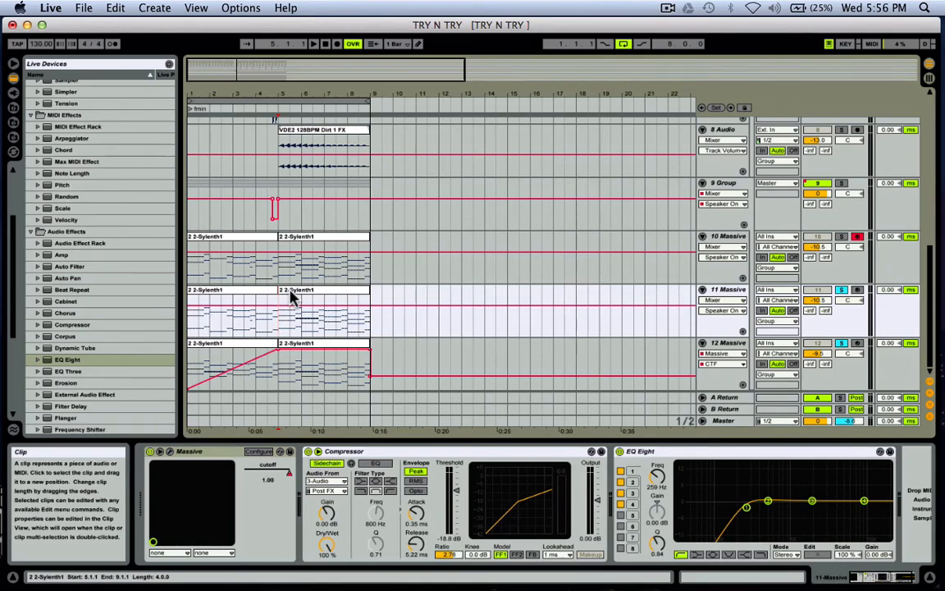
{"action": "key", "text": "space"}
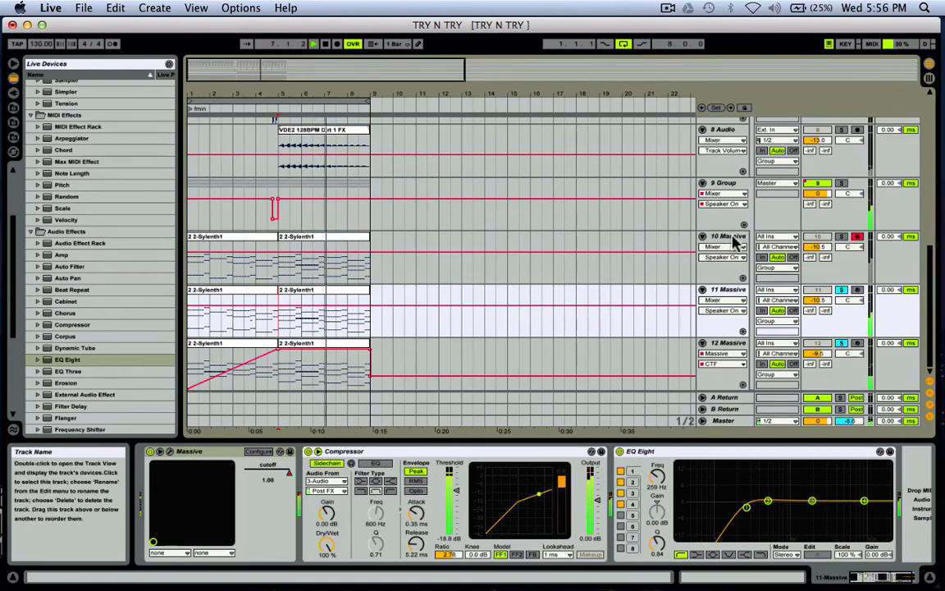
- Solo track 10 briefly during playback, mute it, and clear the solos on tracks 11 and 12
{"action": "left_click", "coordinate": [842, 238]}
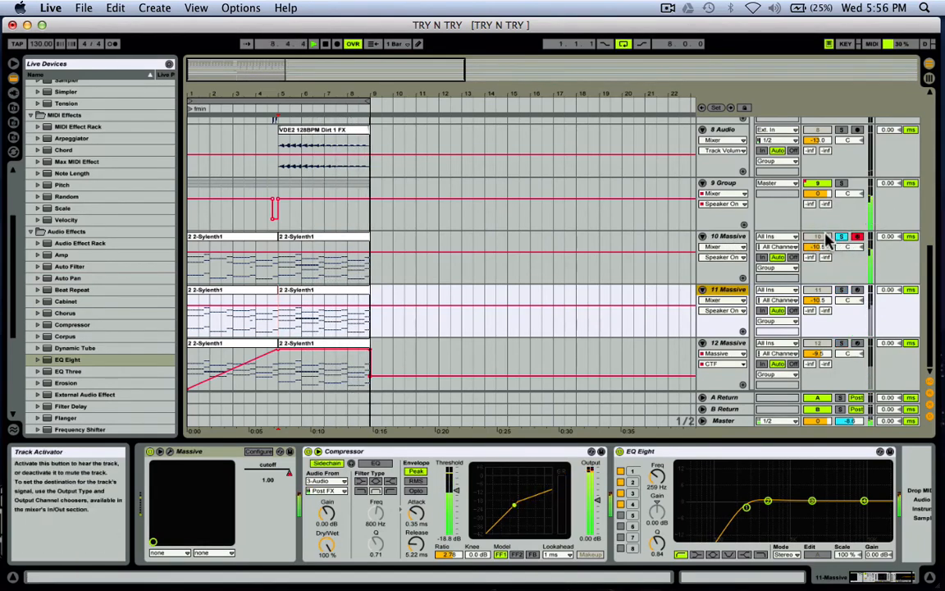
{"action": "left_click", "coordinate": [842, 290]}
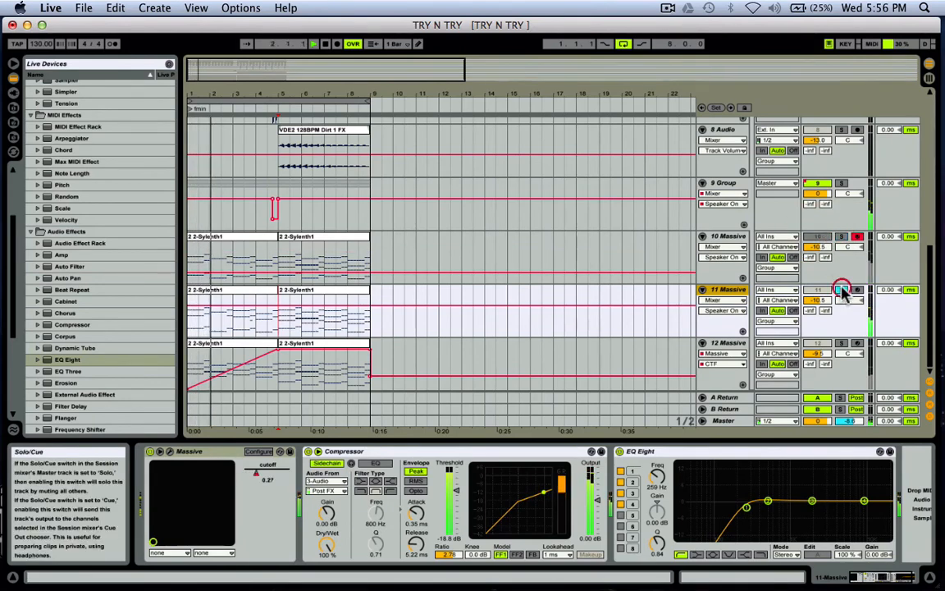
{"action": "left_click", "coordinate": [843, 349]}
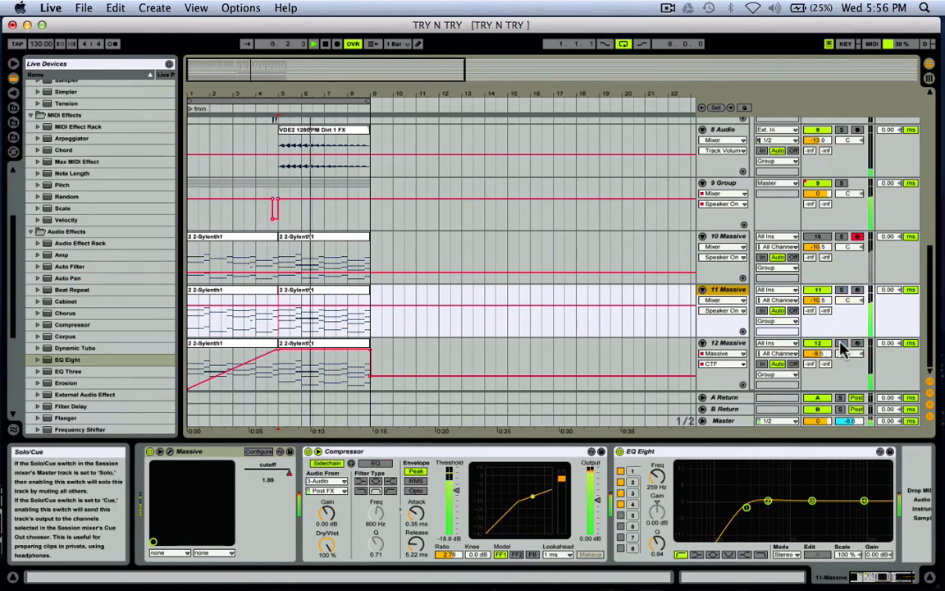
- Save the set, turn the 1 Group track on, and play back the full arrangement
{"action": "scroll", "coordinate": [826, 212], "scroll_direction": "up", "scroll_amount": 10}
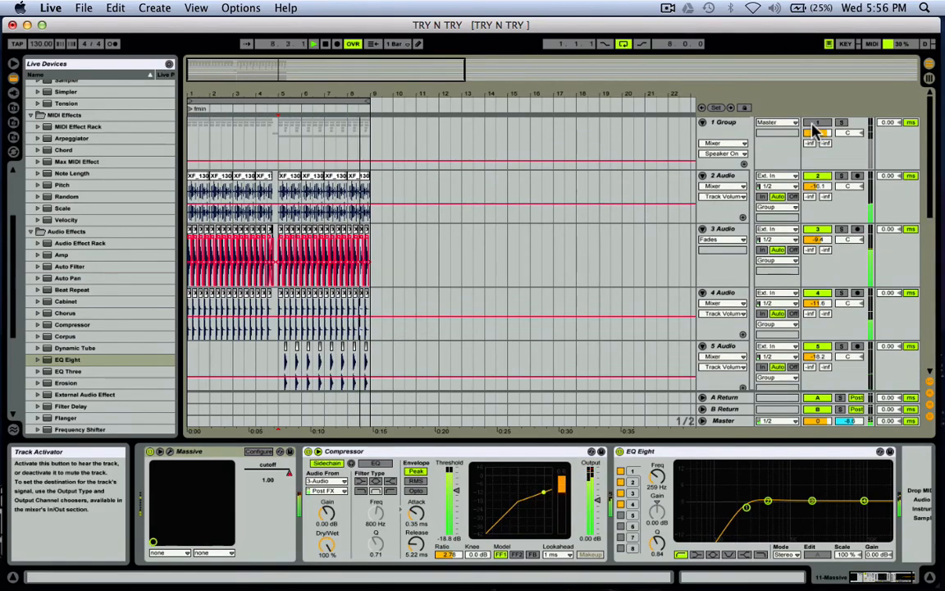
{"action": "key", "text": "super+s"}
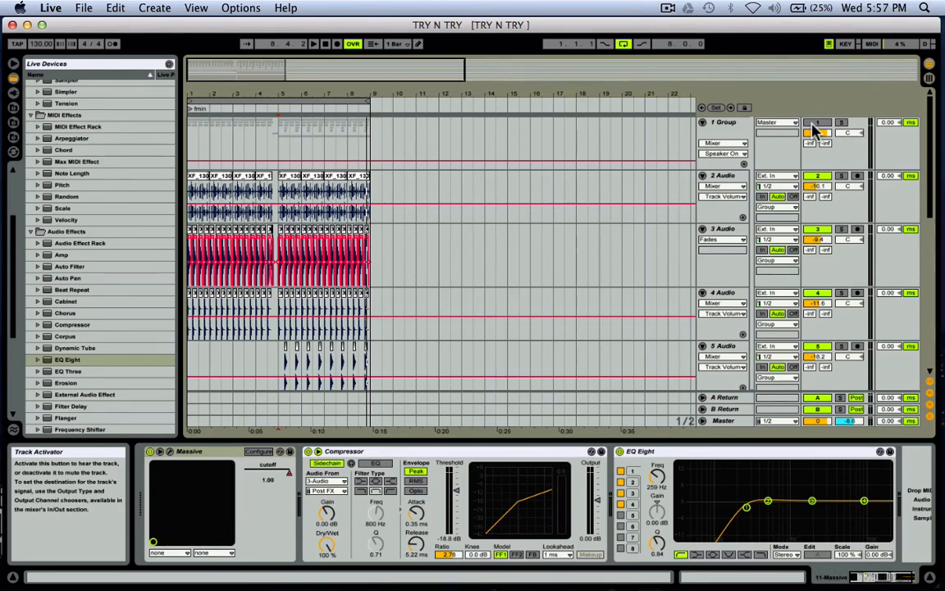
{"action": "key", "text": "space"}
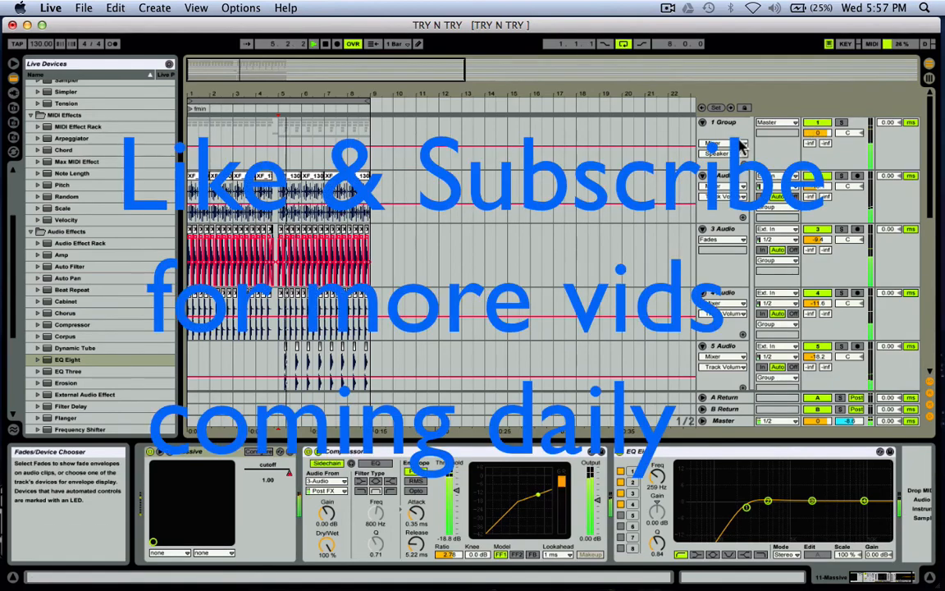